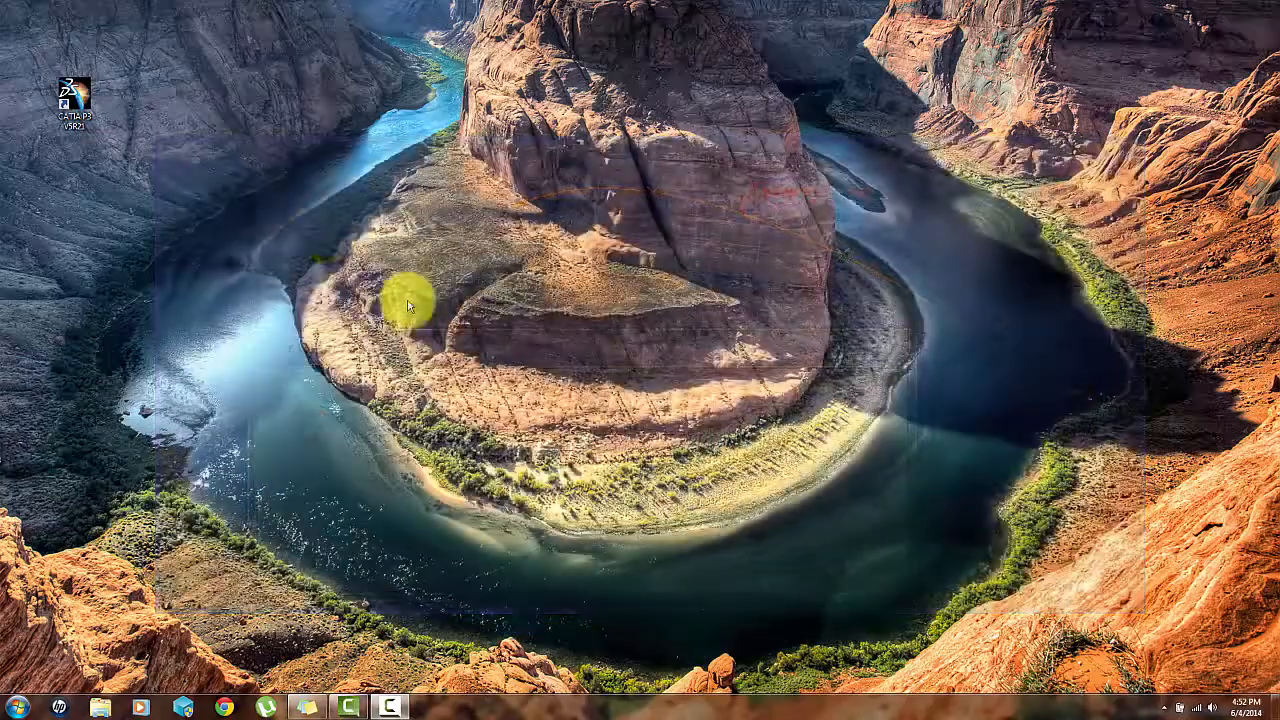
- Launch CATIA and switch to the Generative Shape Design workbench
double_click(85, 97)
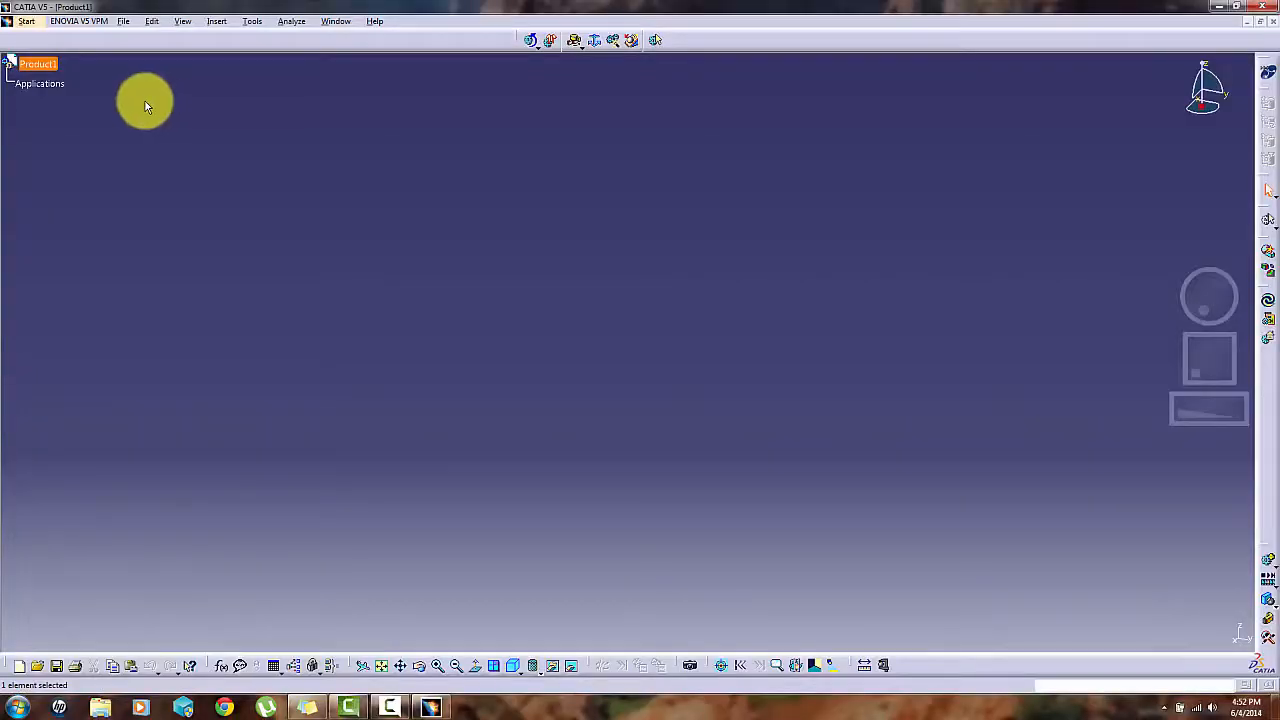
click(26, 21)
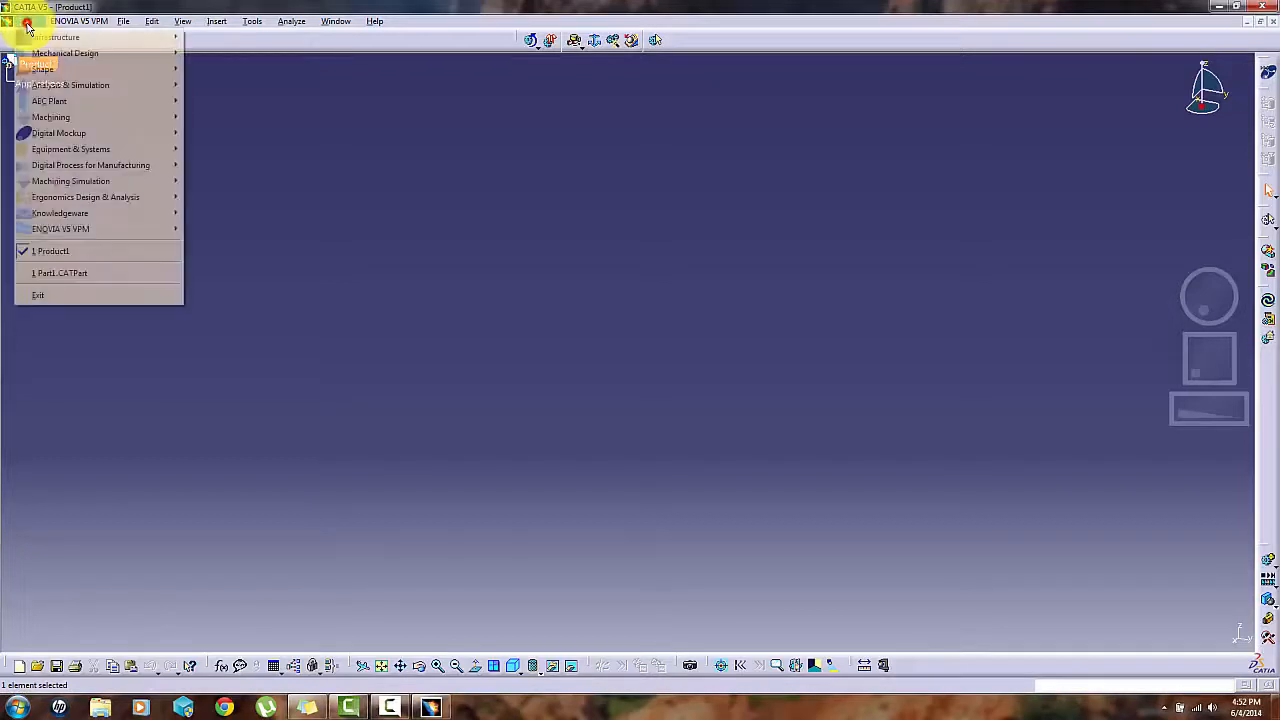
mouse_move(43, 75)
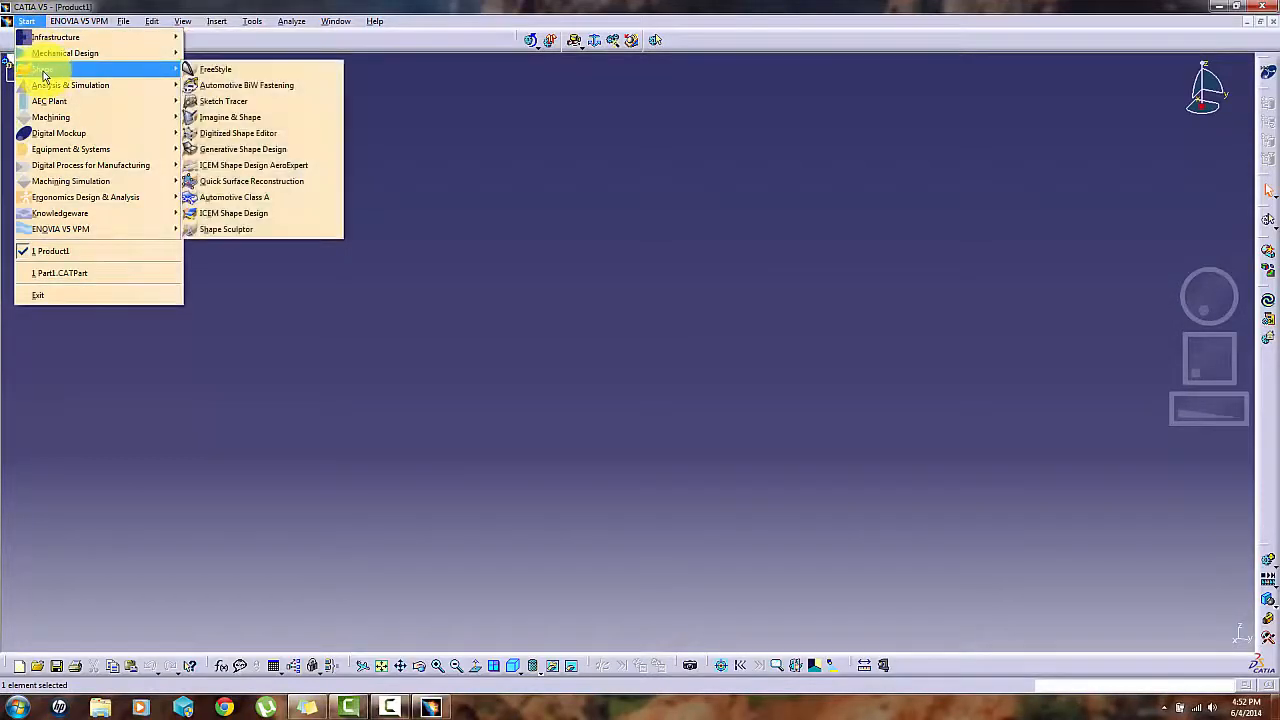
click(207, 151)
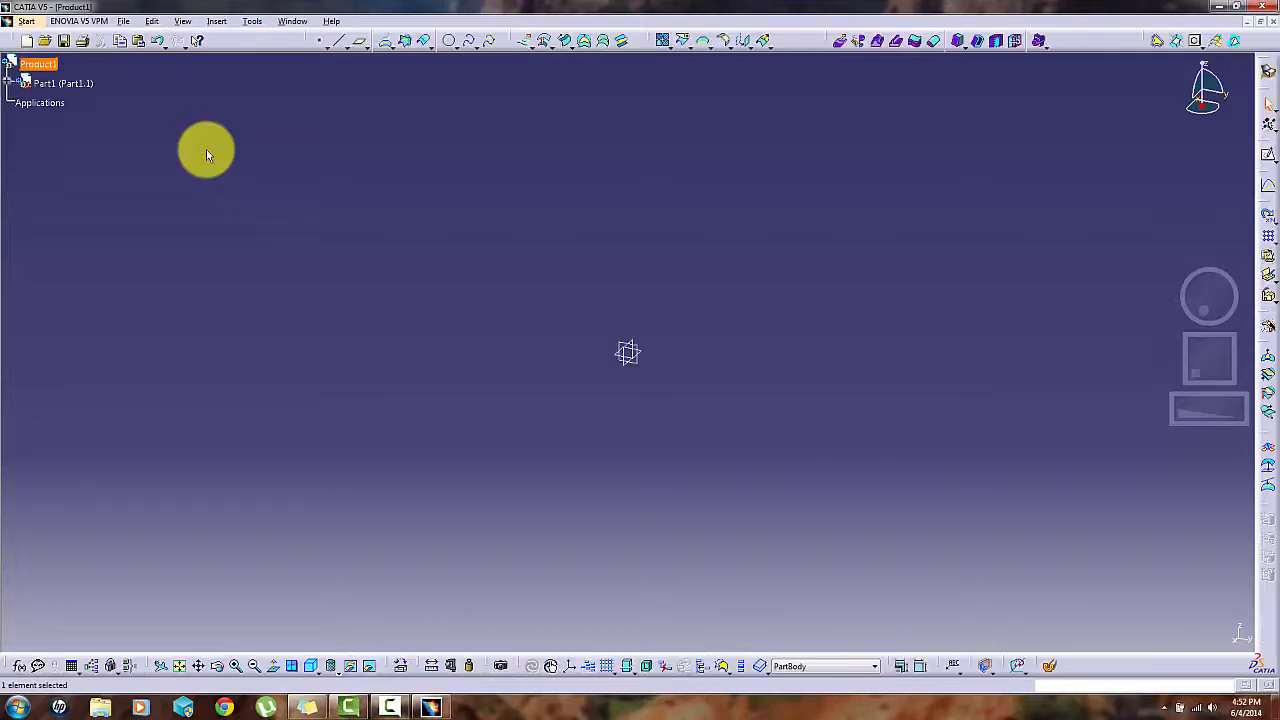
- Expand Part1 down to its planes and PartBody in the tree and define Part1 as the in-work object
click(12, 83)
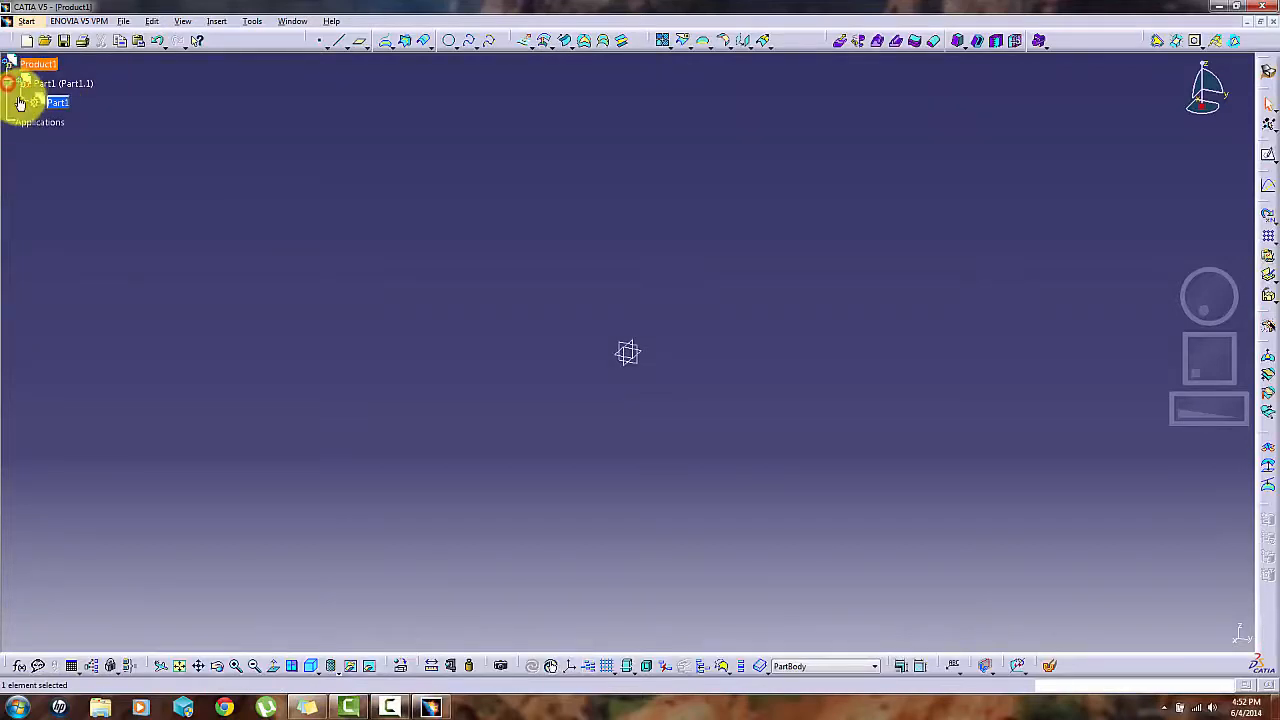
click(21, 103)
right_click(52, 102)
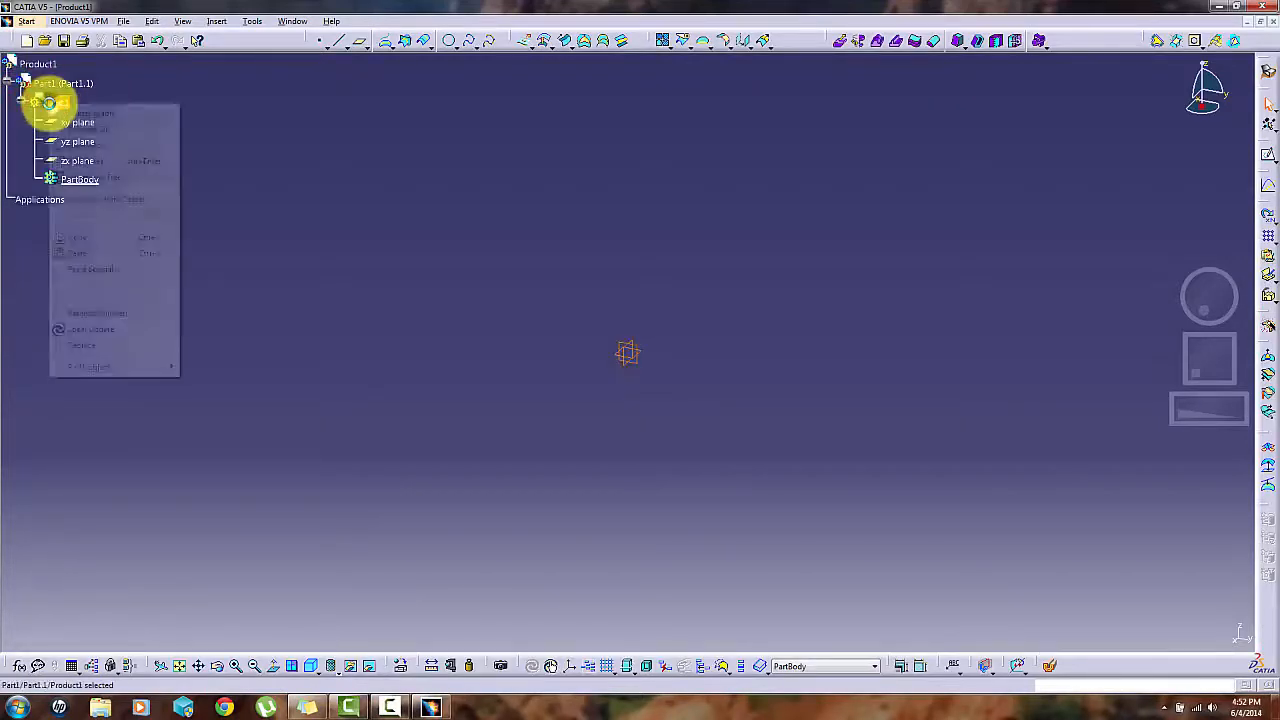
click(126, 203)
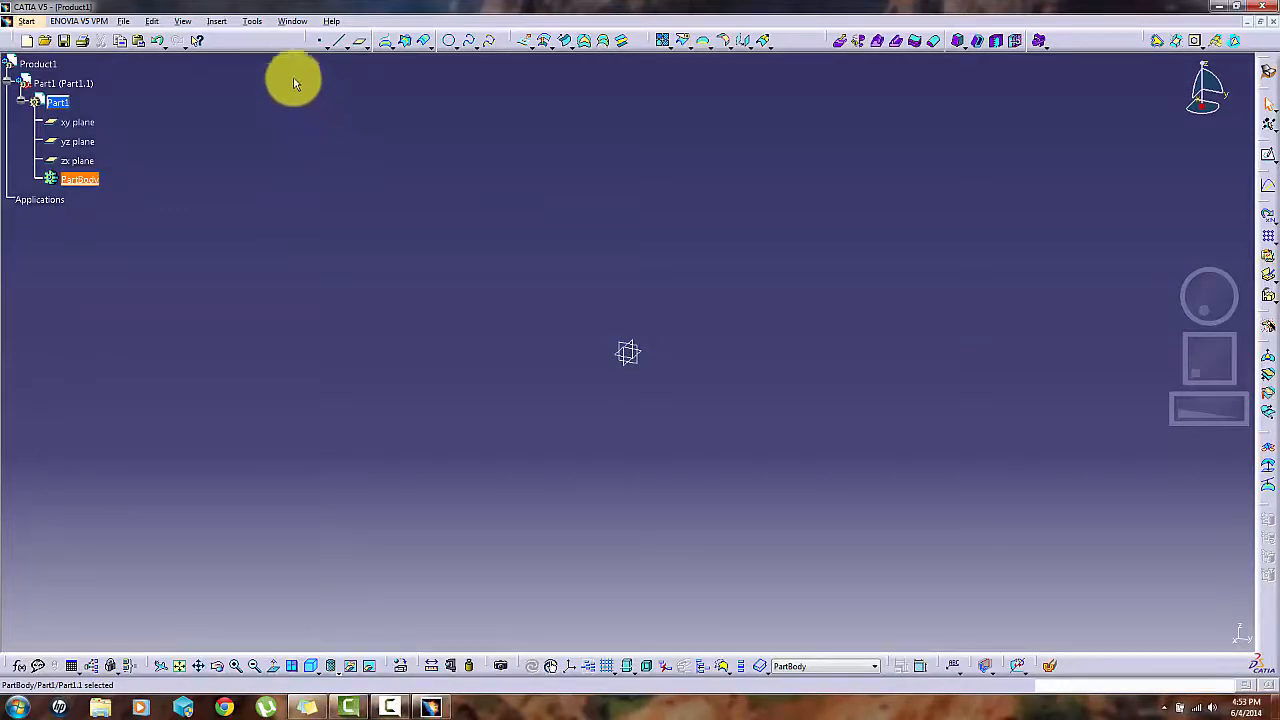
- Create a reference point by coordinates at X 0 in, Y 0 in, Z 0 in
click(320, 45)
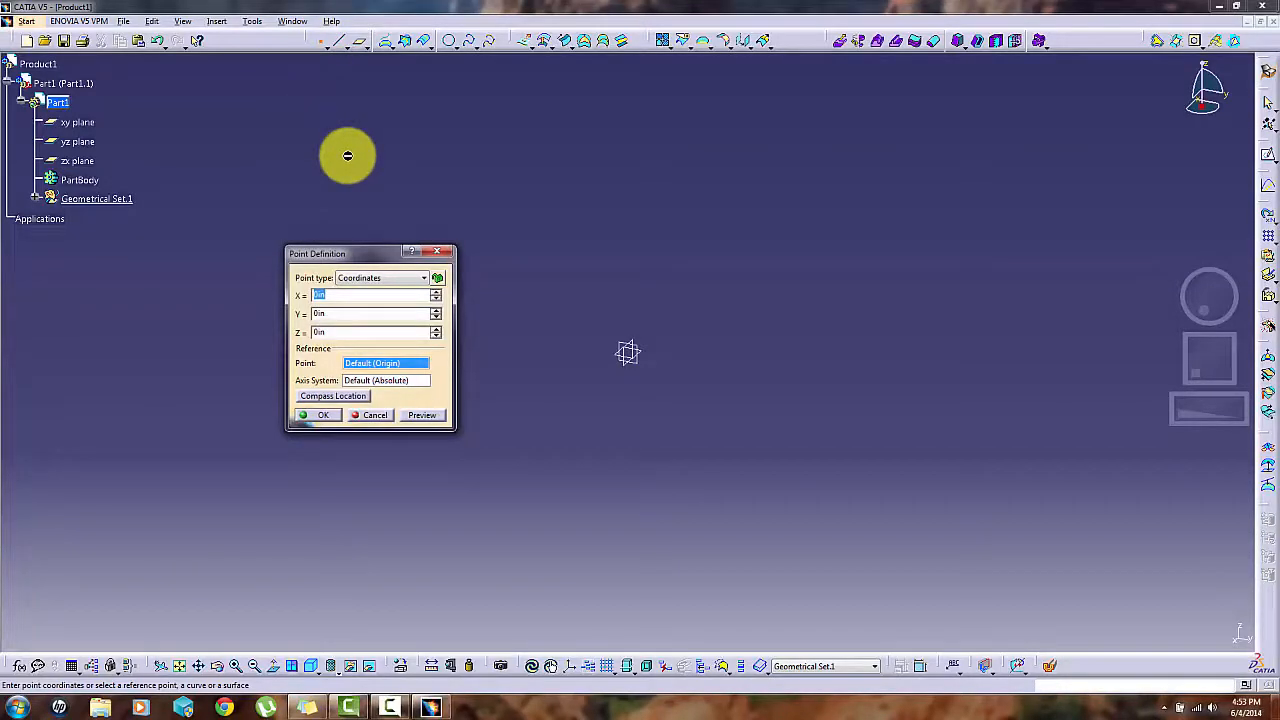
click(385, 282)
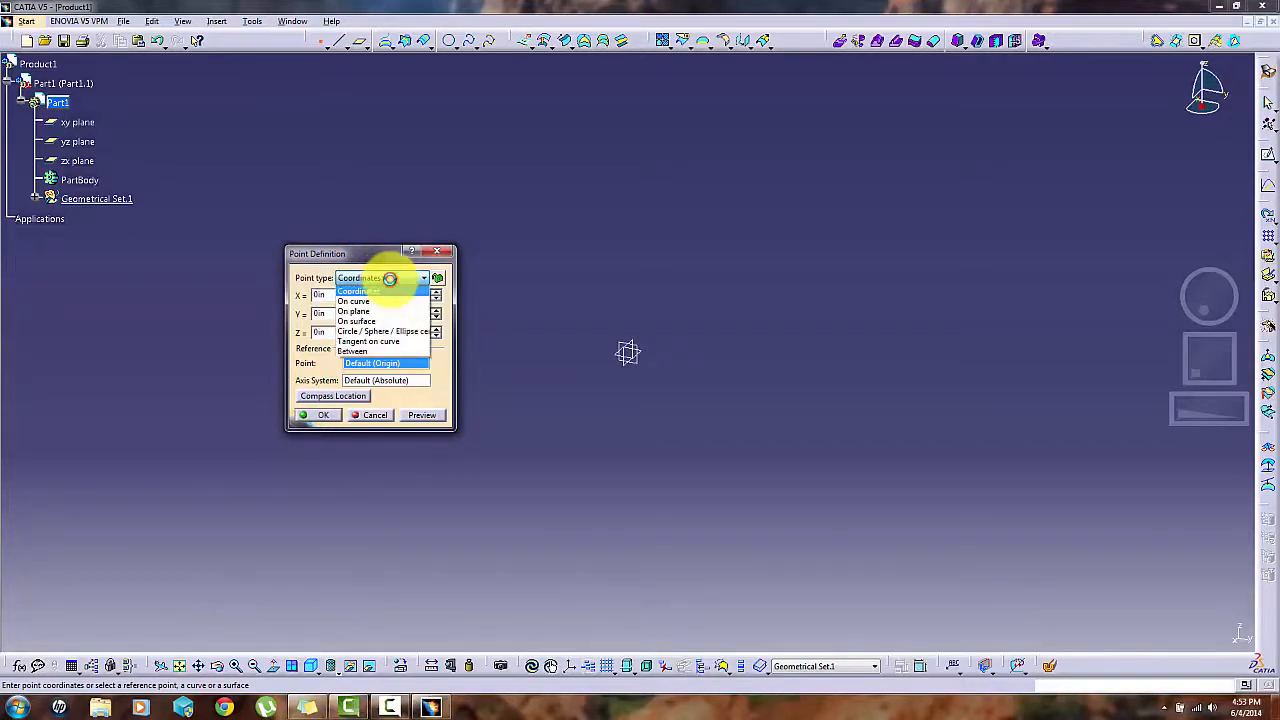
click(380, 291)
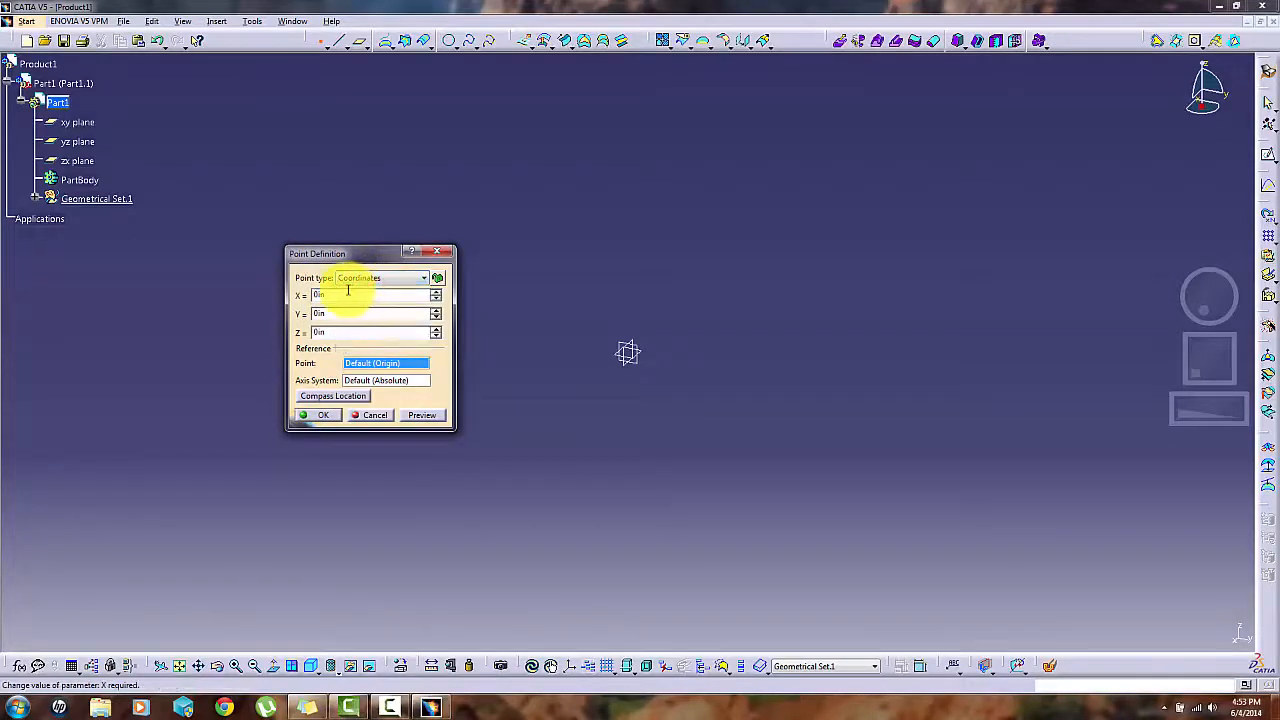
double_click(338, 293)
double_click(330, 314)
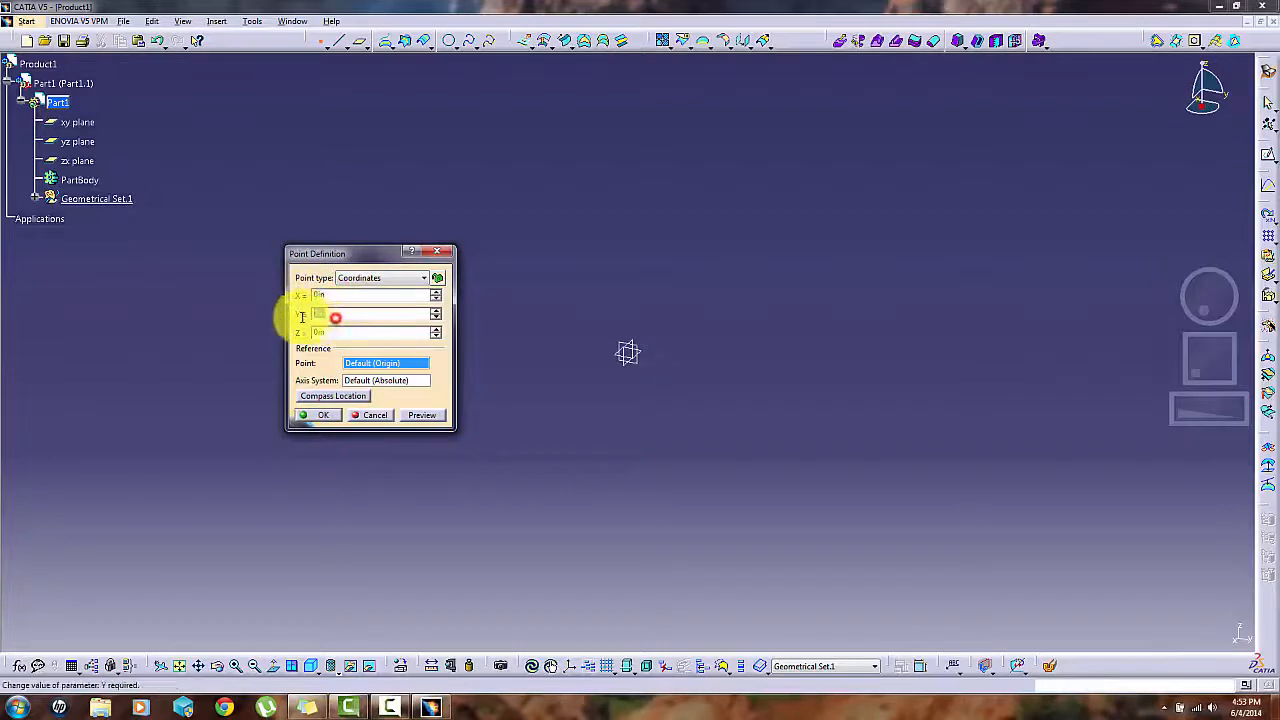
double_click(335, 332)
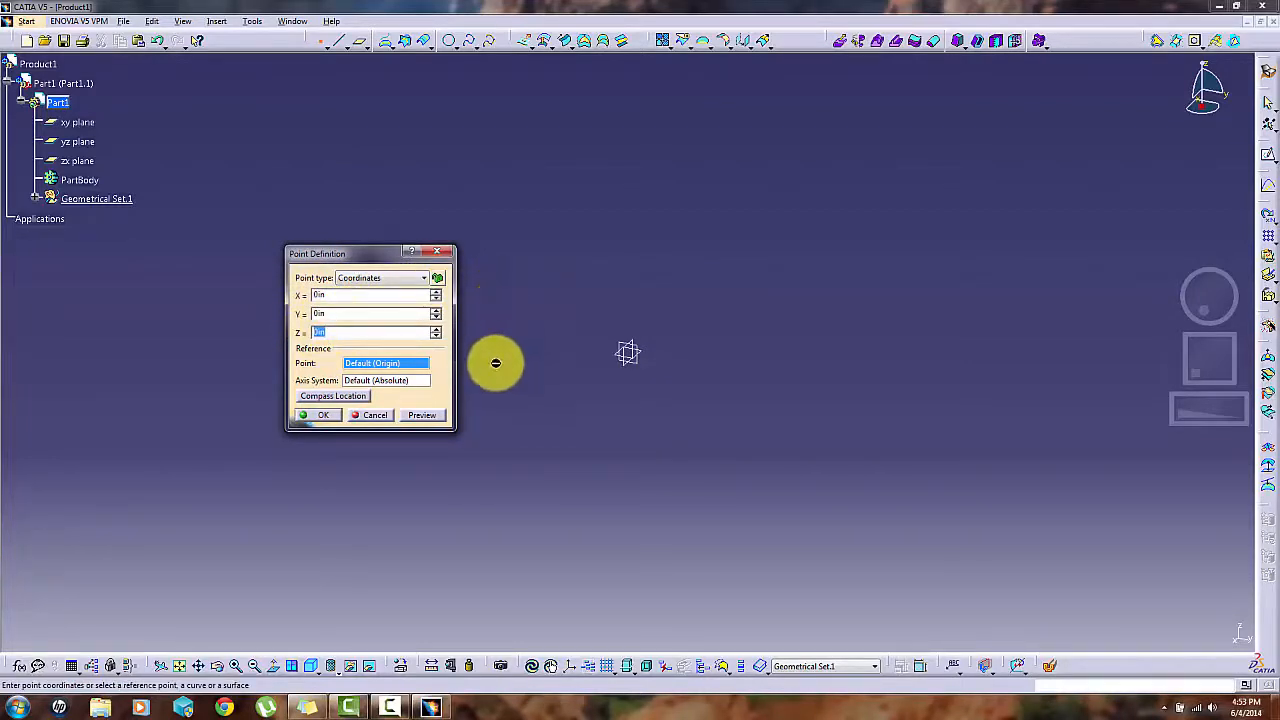
click(321, 418)
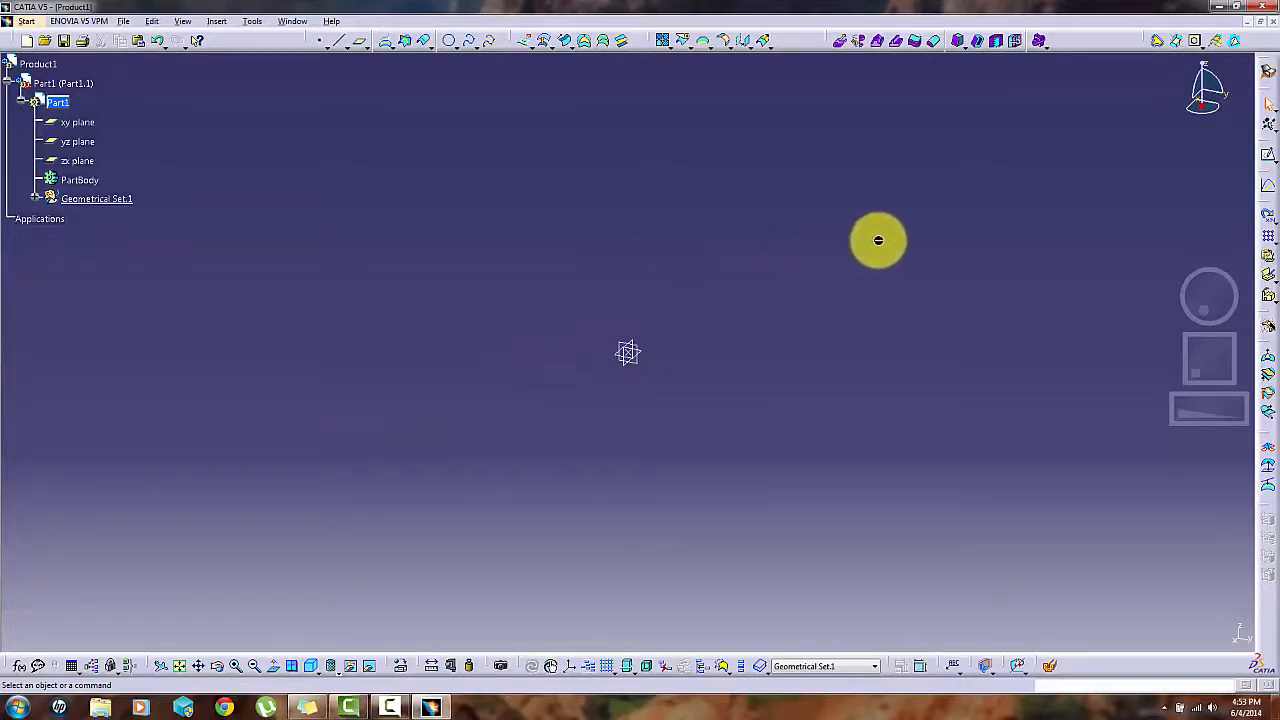
- Sketch a smooth five-point spline on the yz plane, arching from the origin to an end point at about H -10.8 in, V -20.7 in
click(1269, 160)
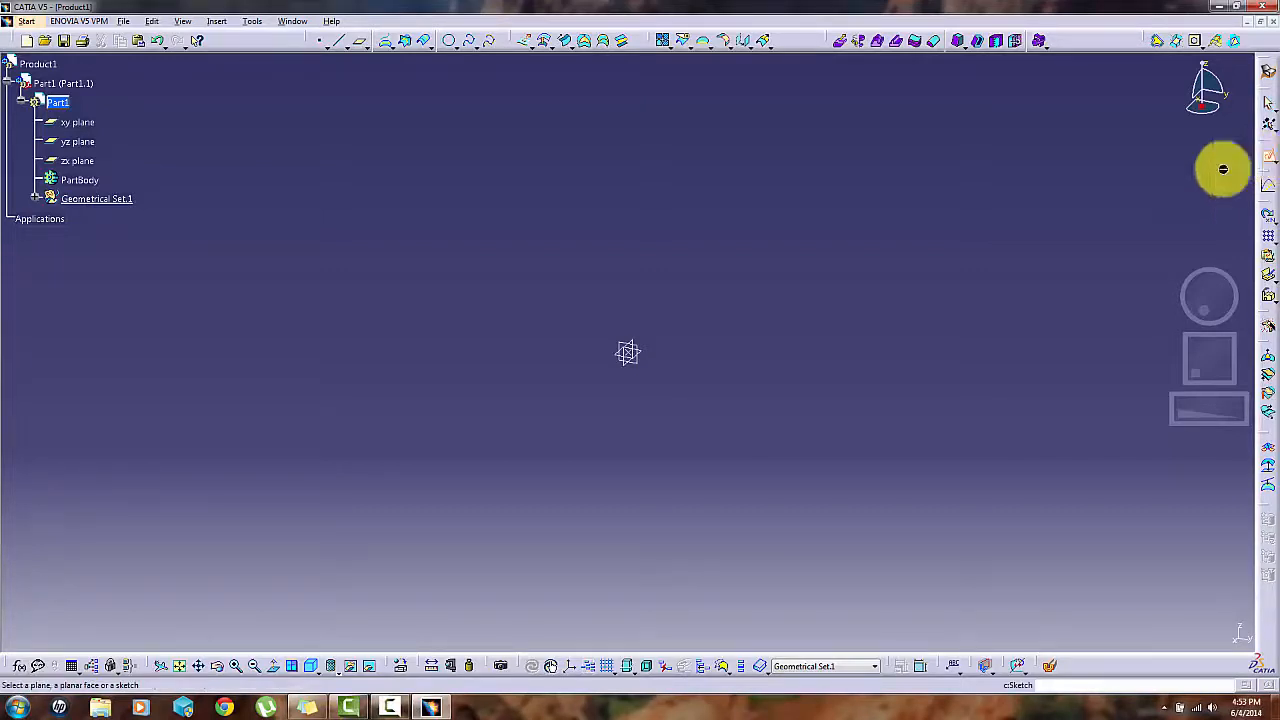
click(634, 343)
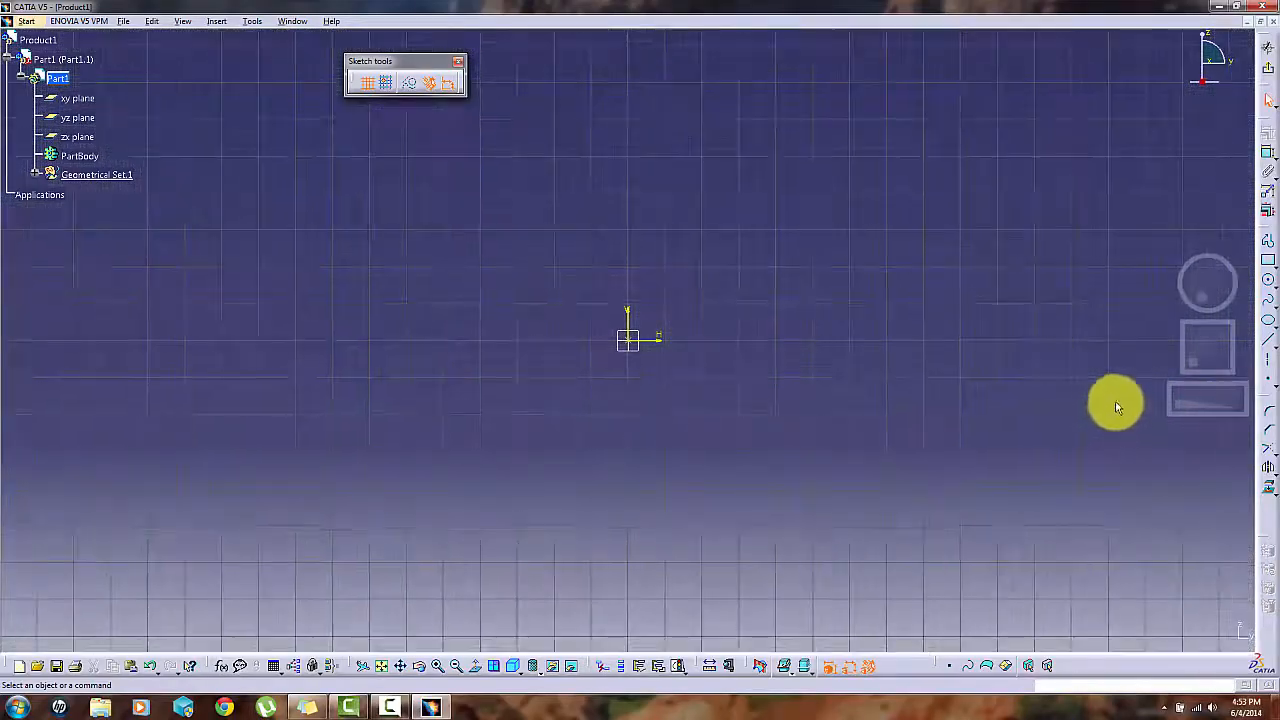
click(1268, 300)
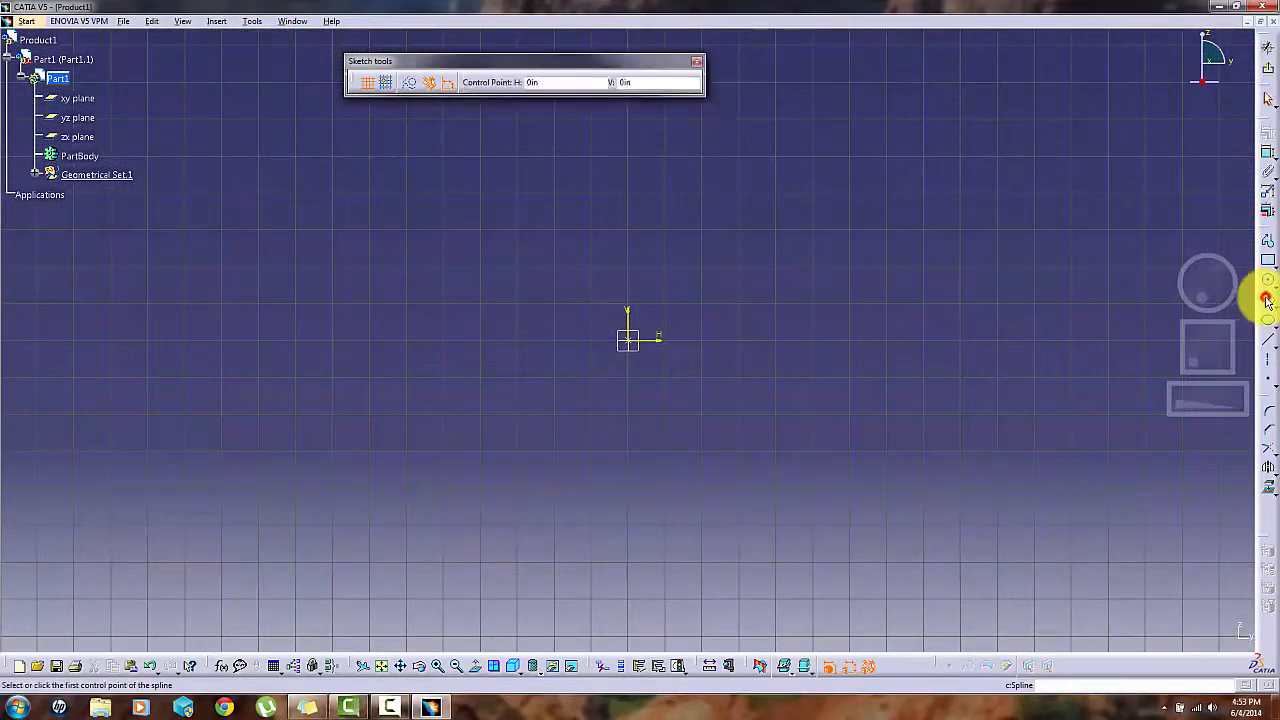
click(634, 345)
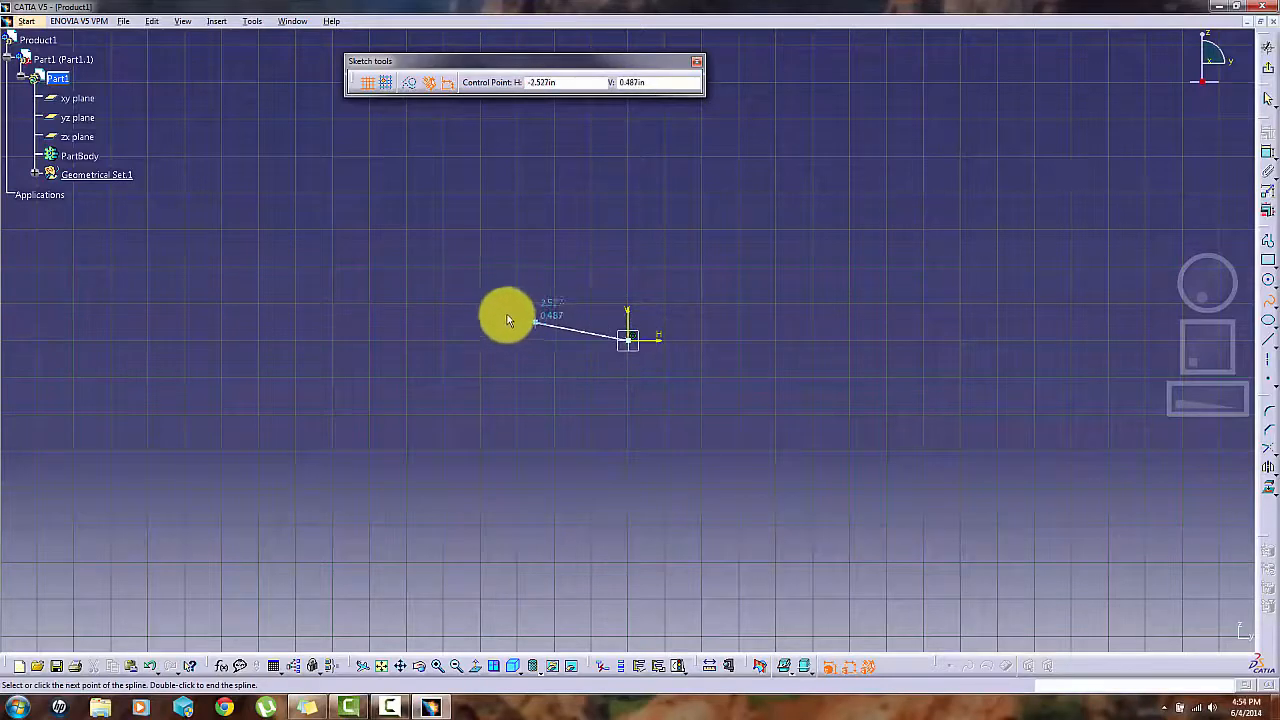
click(499, 277)
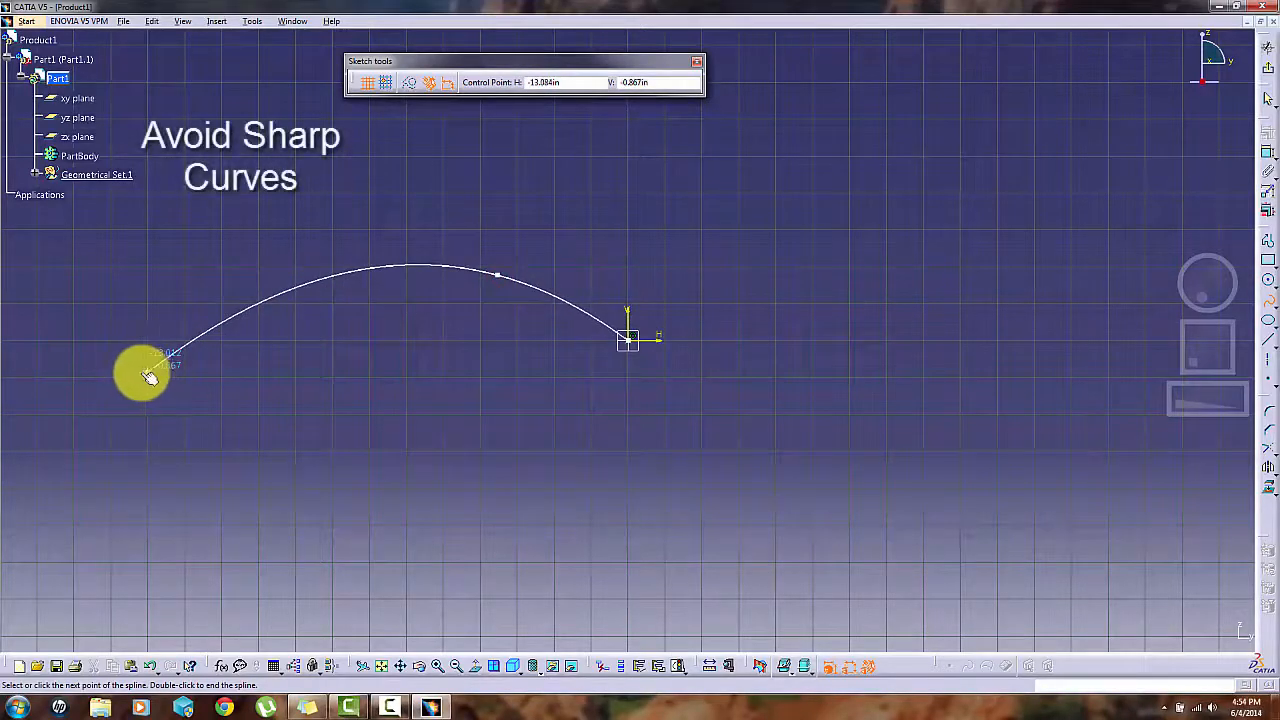
click(84, 374)
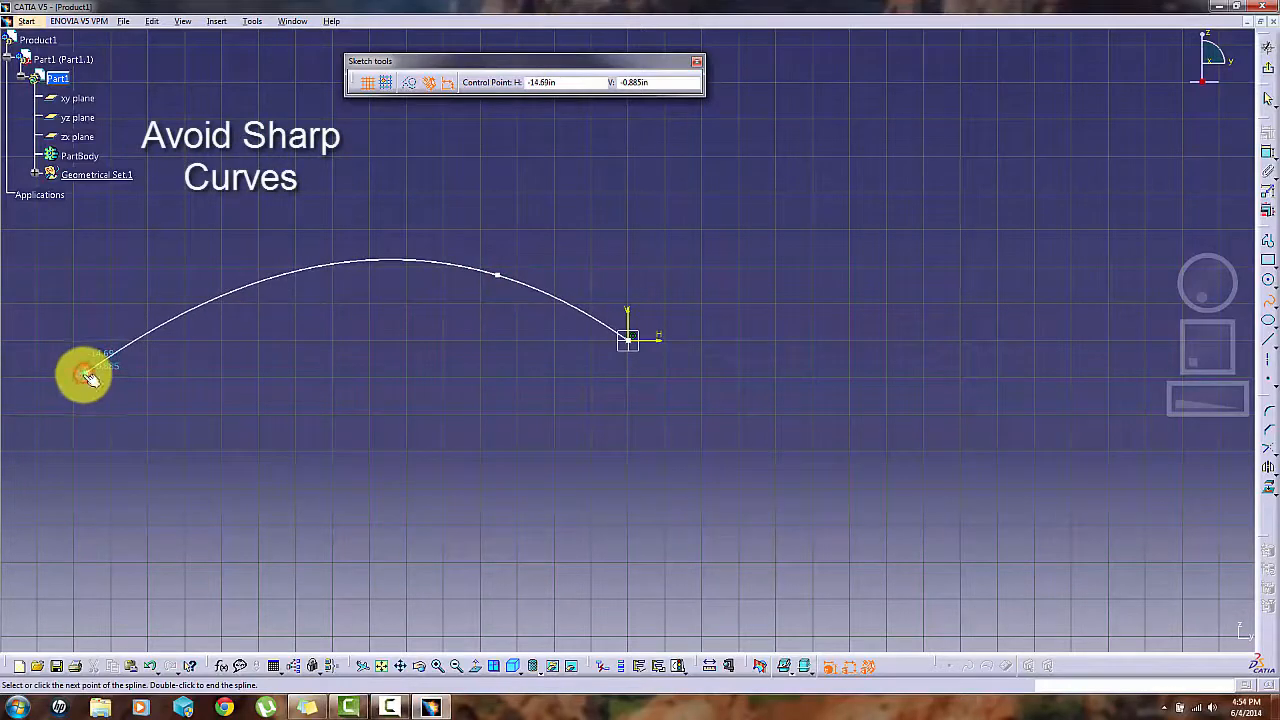
click(107, 633)
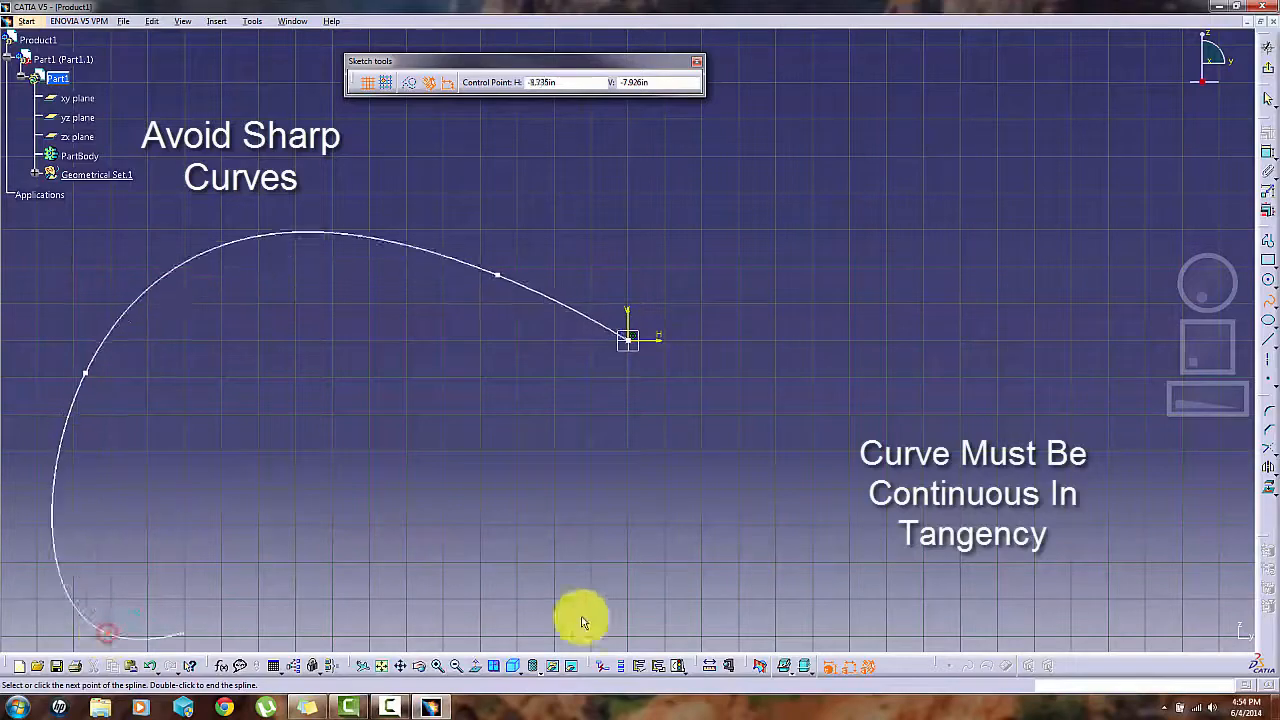
drag(1222, 405, 1030, 428)
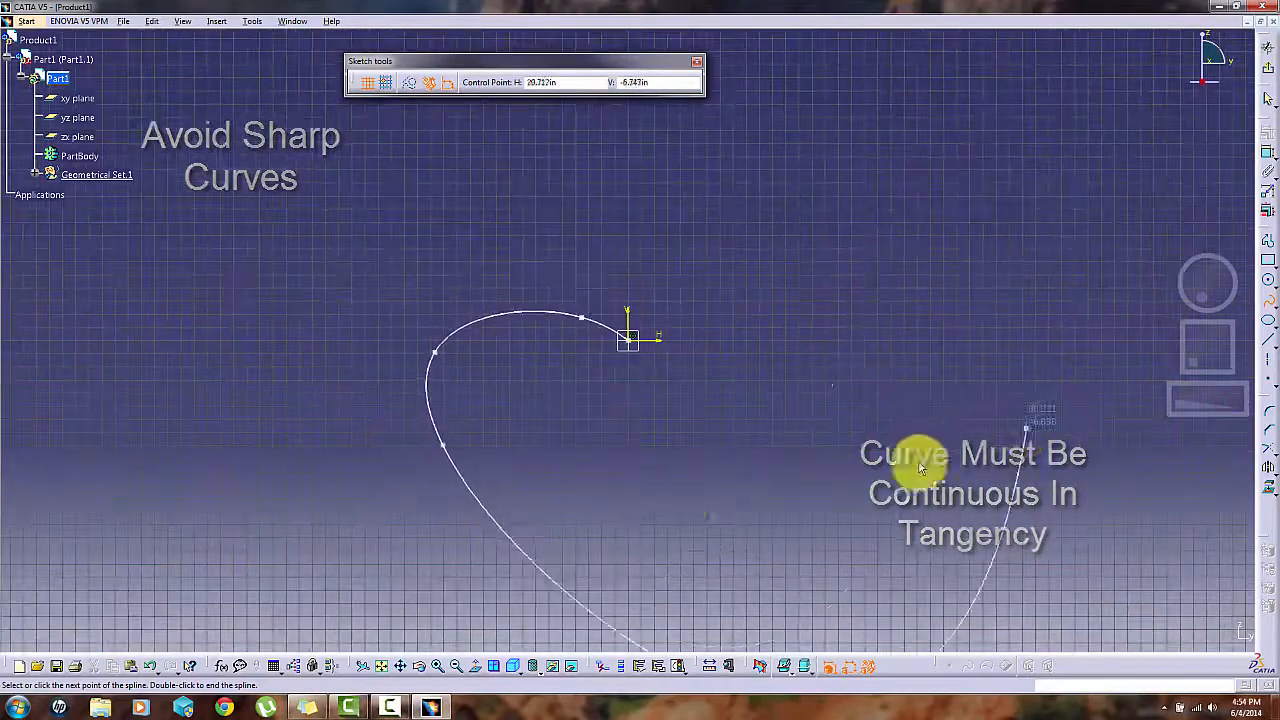
double_click(487, 614)
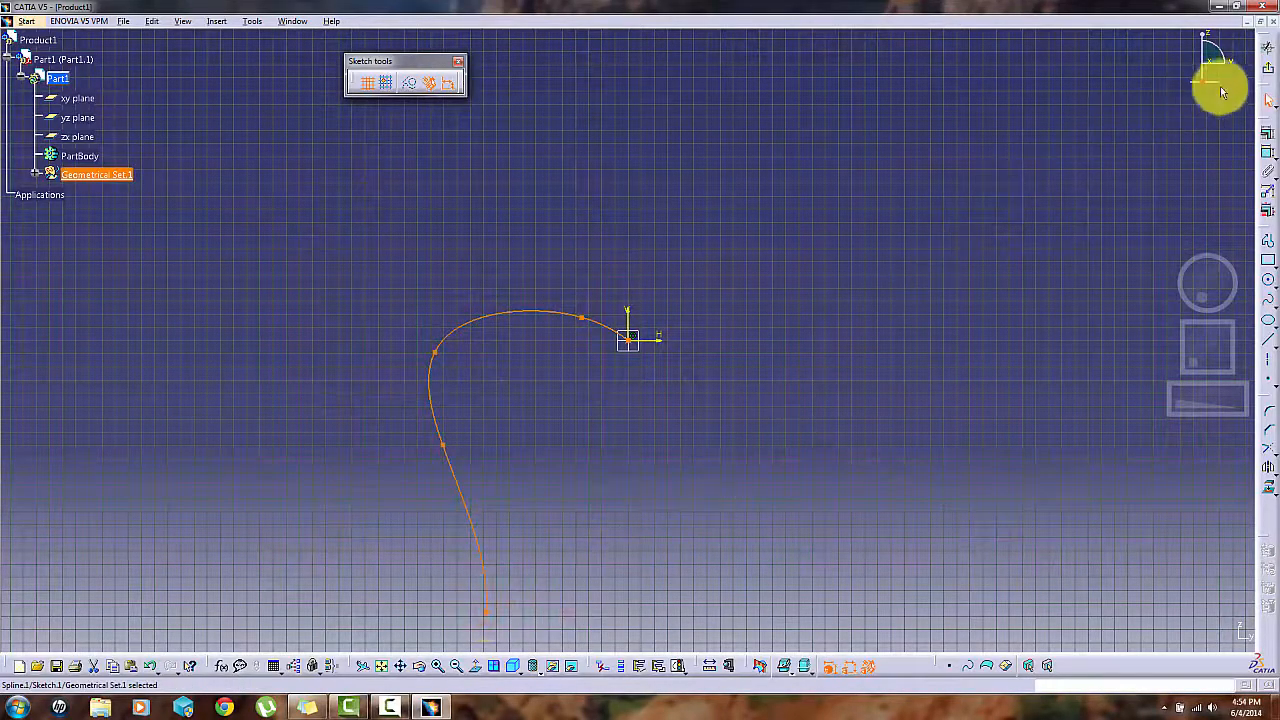
click(1268, 78)
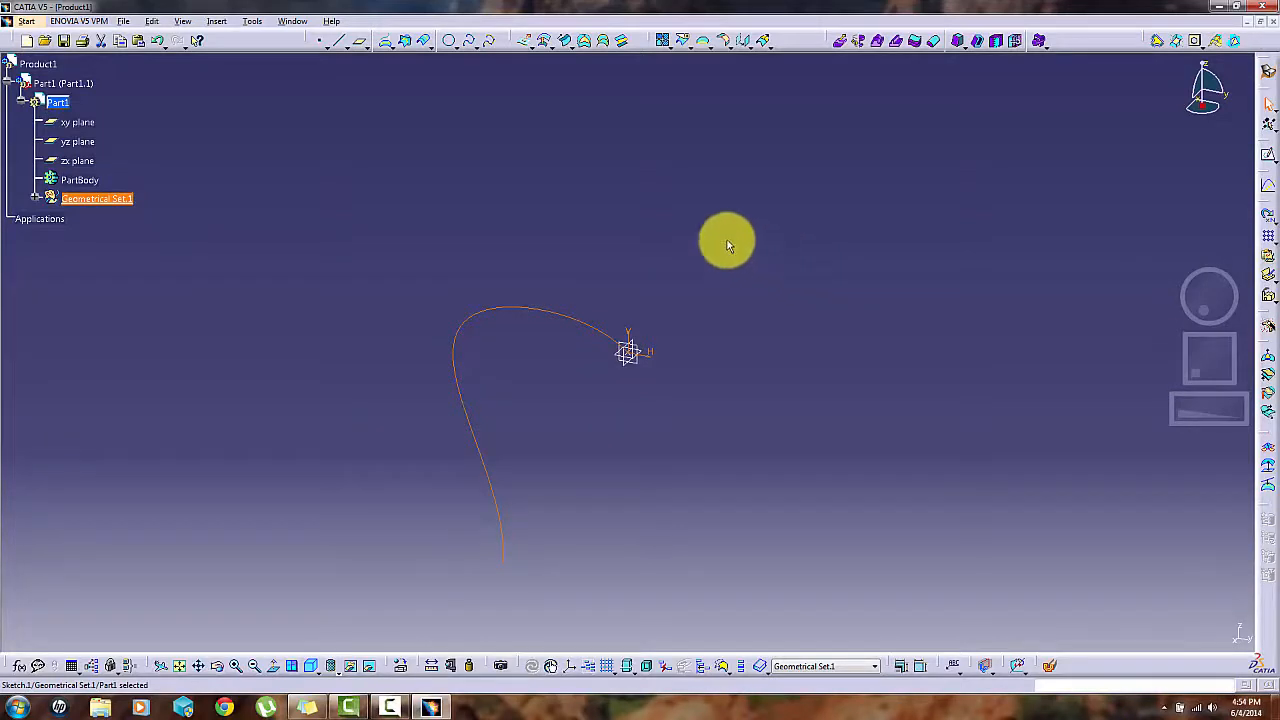
- Create 4 evenly spaced points along the spline sketch with Points and Planes Repetition
click(319, 82)
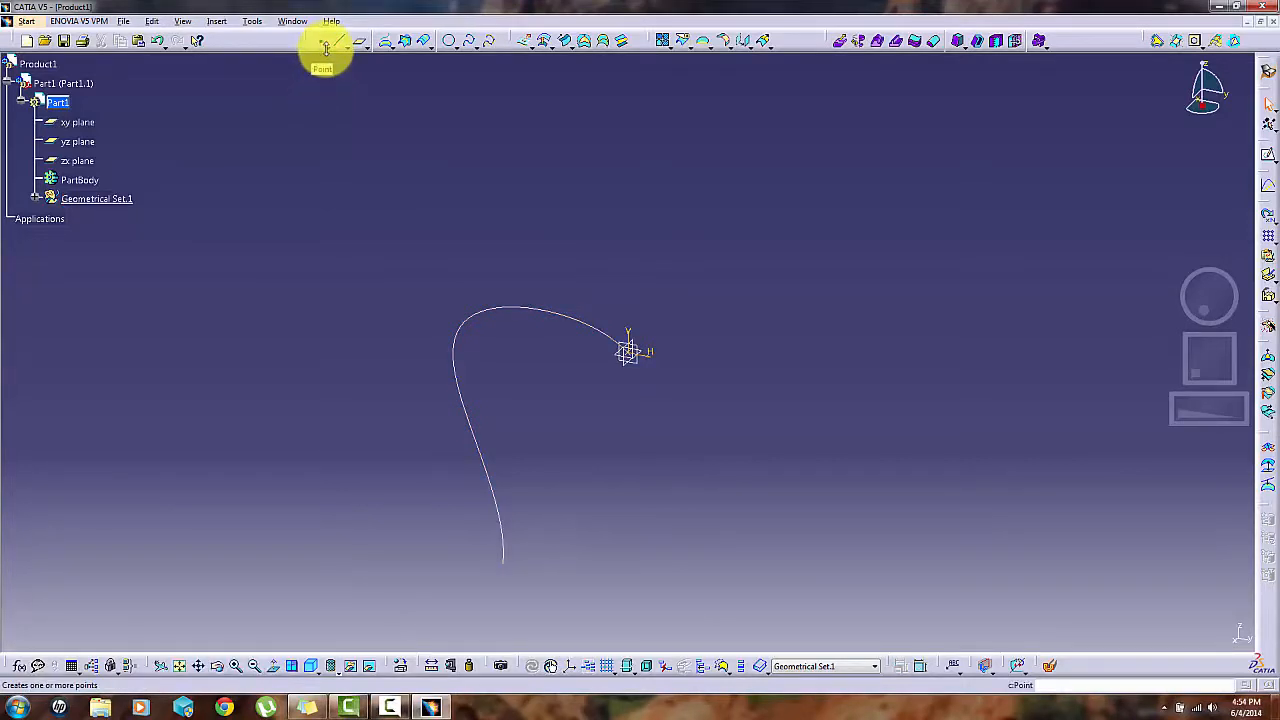
click(326, 49)
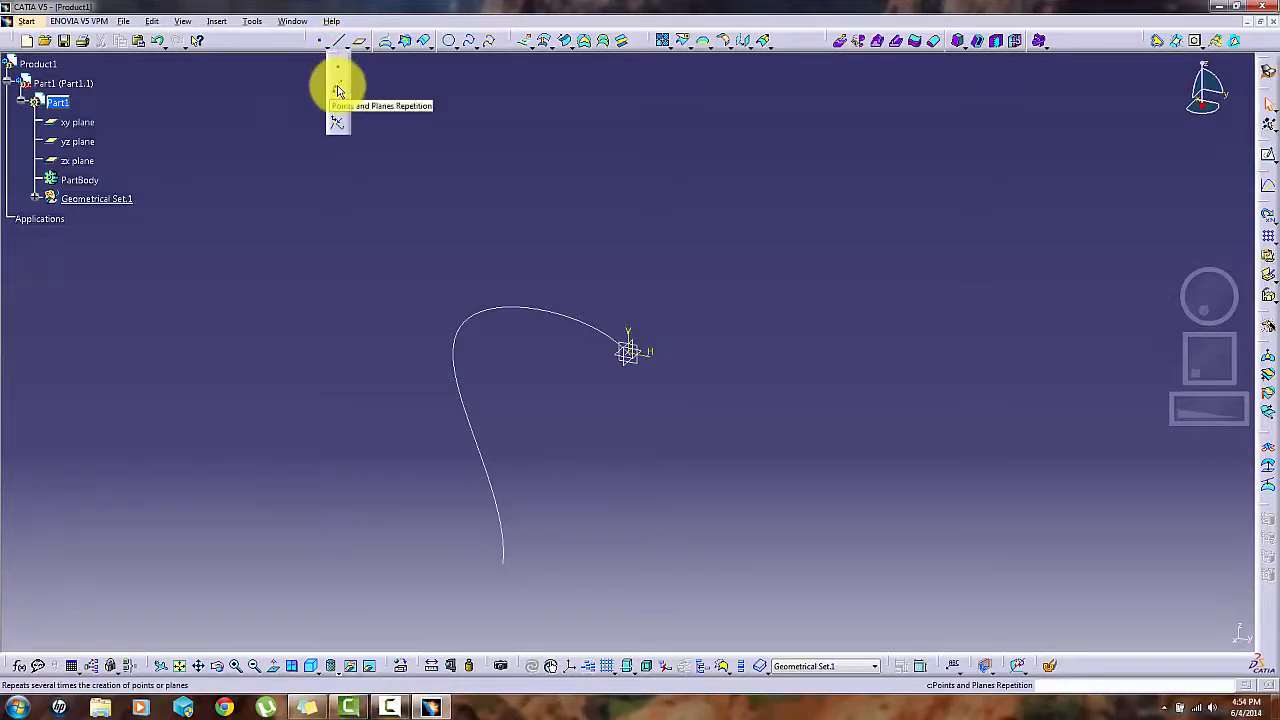
click(338, 90)
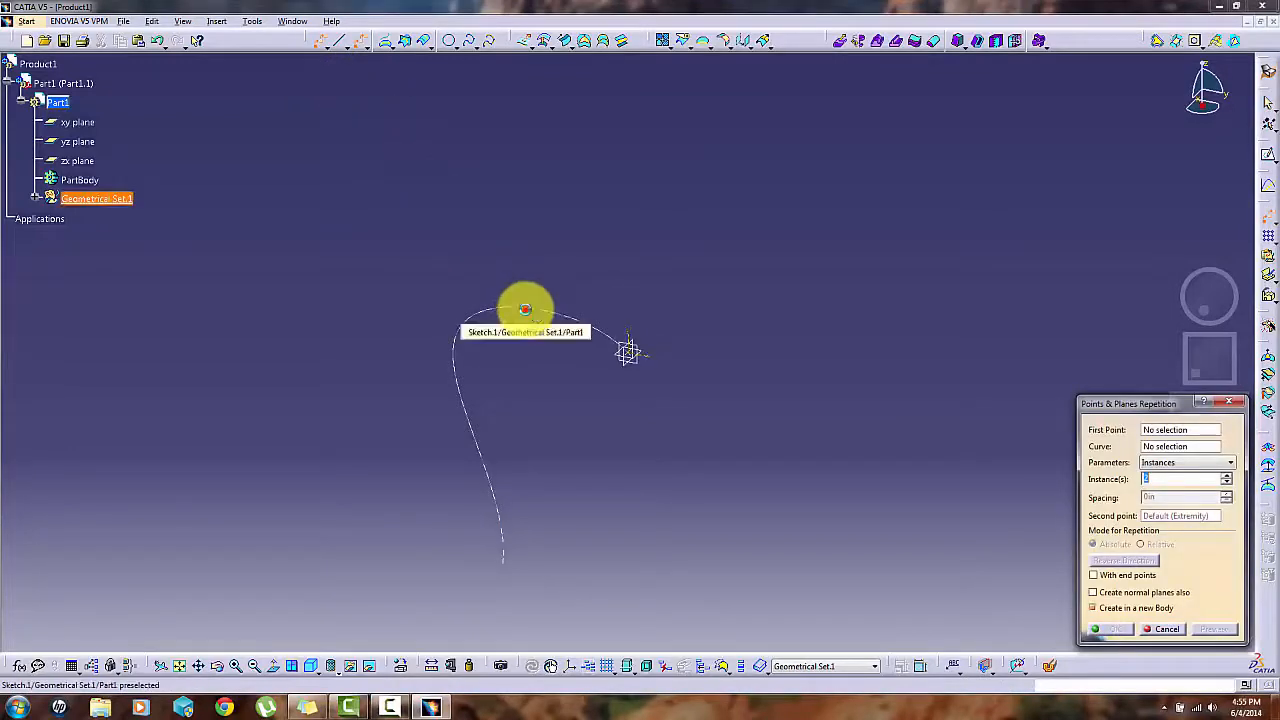
click(526, 309)
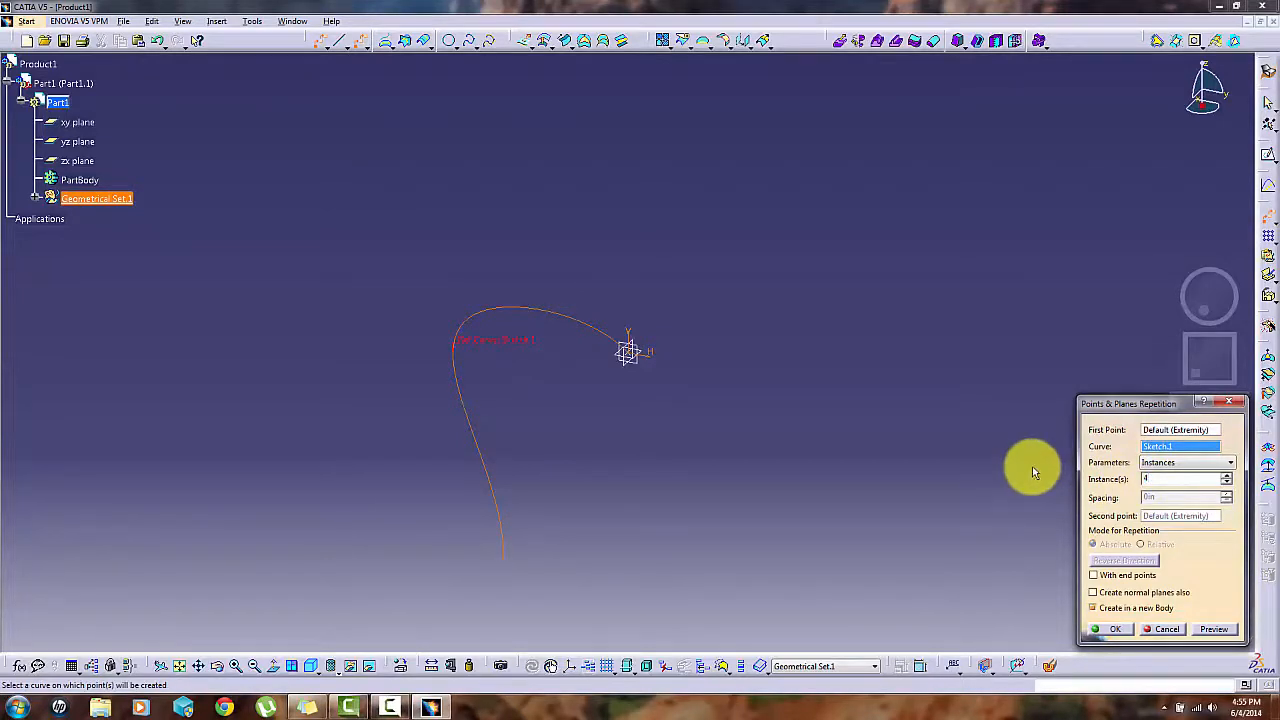
click(1113, 629)
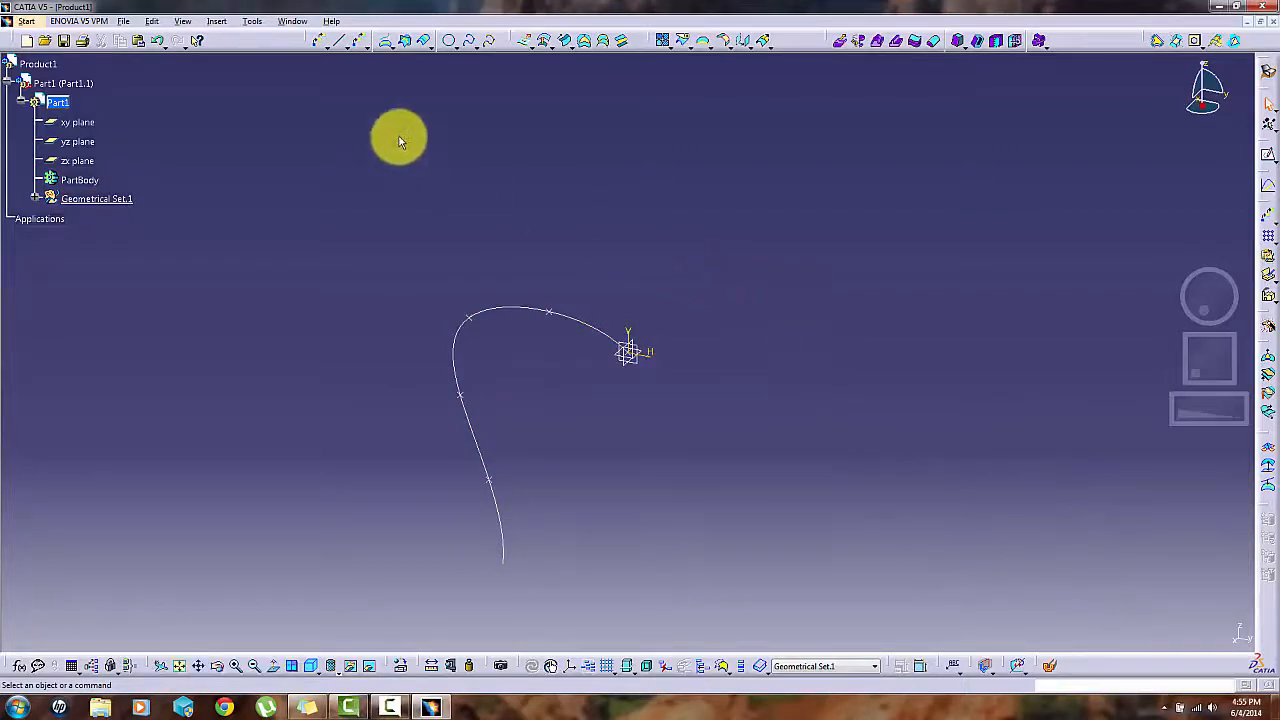
- Create a plane of type Normal to curve on the spline sketch through the point at the origin
click(368, 50)
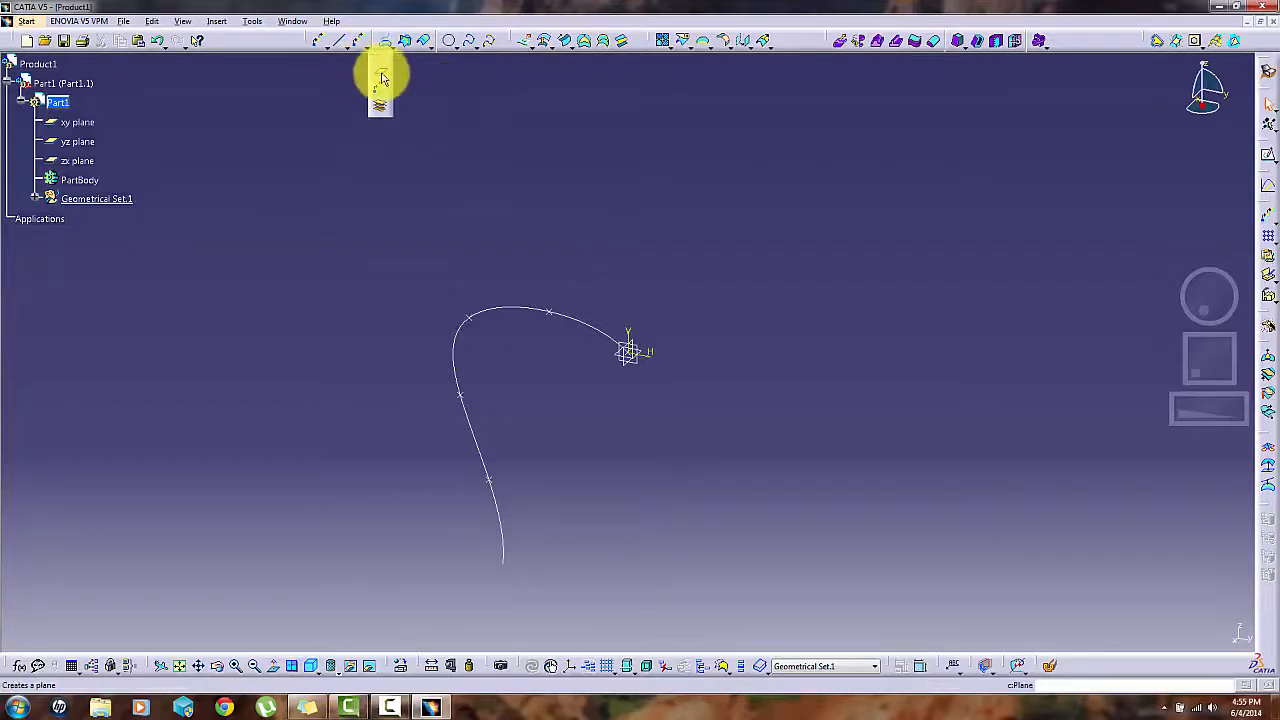
click(381, 78)
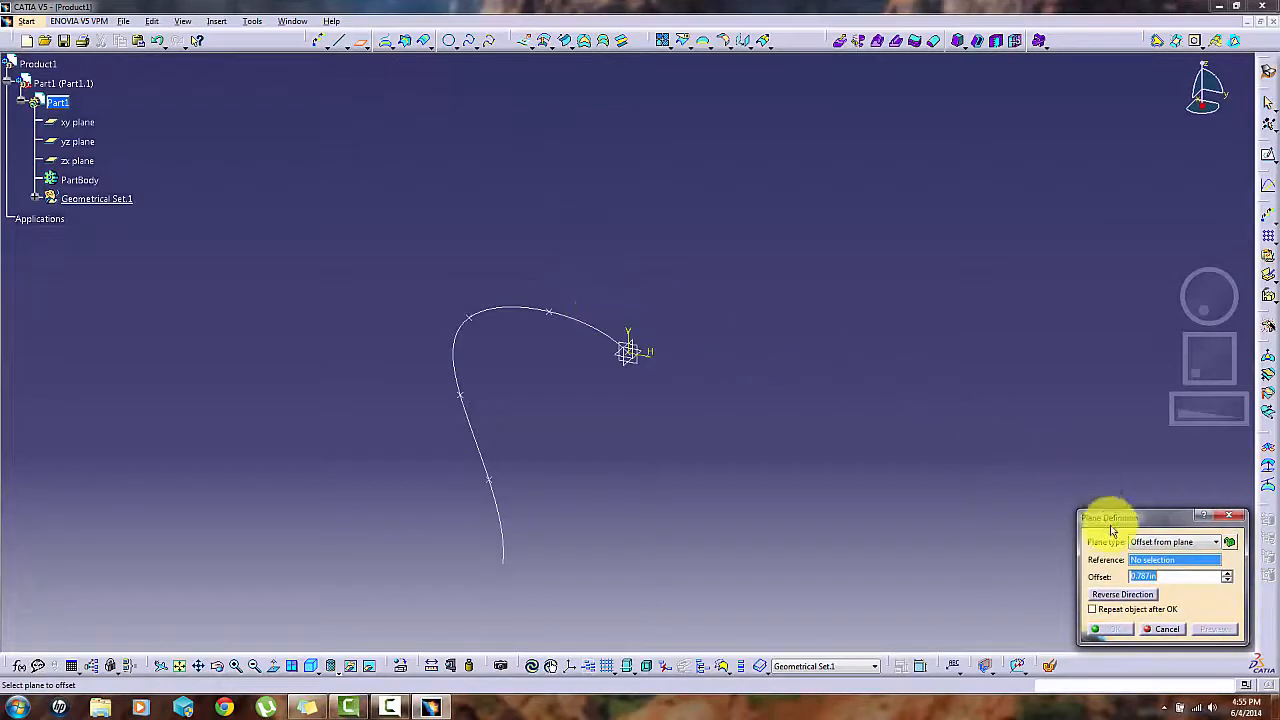
click(1155, 541)
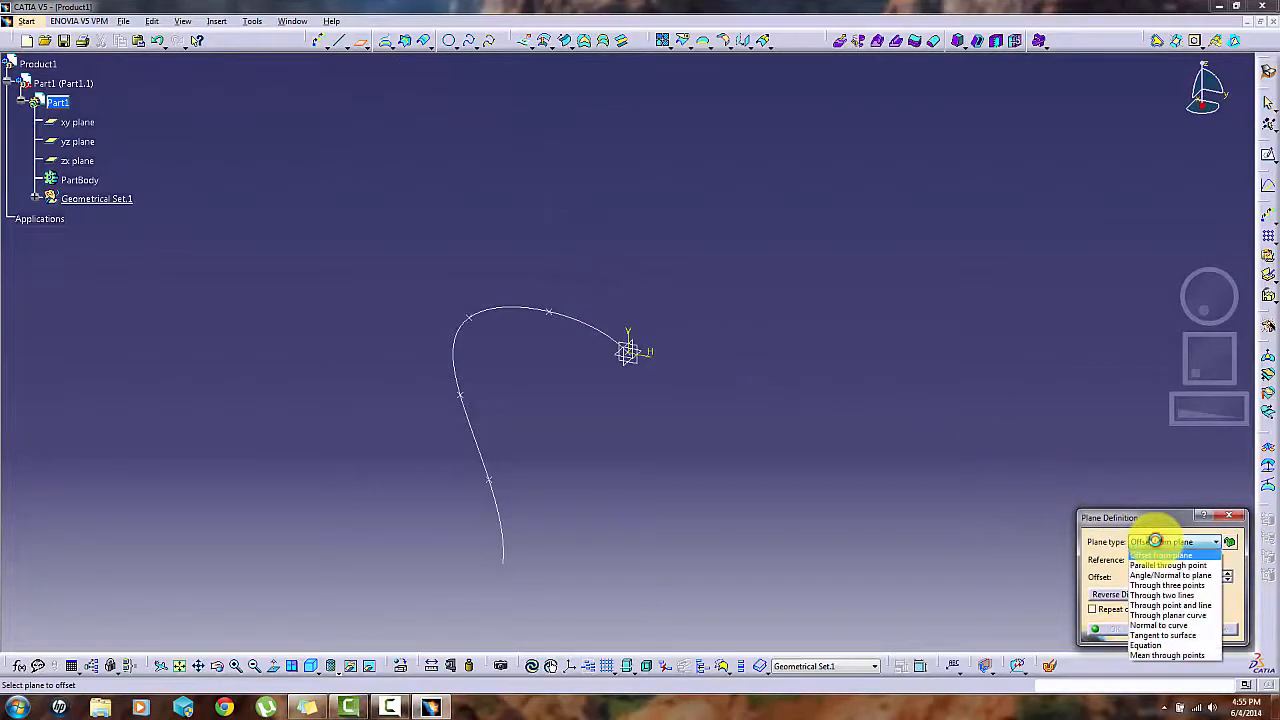
click(1160, 625)
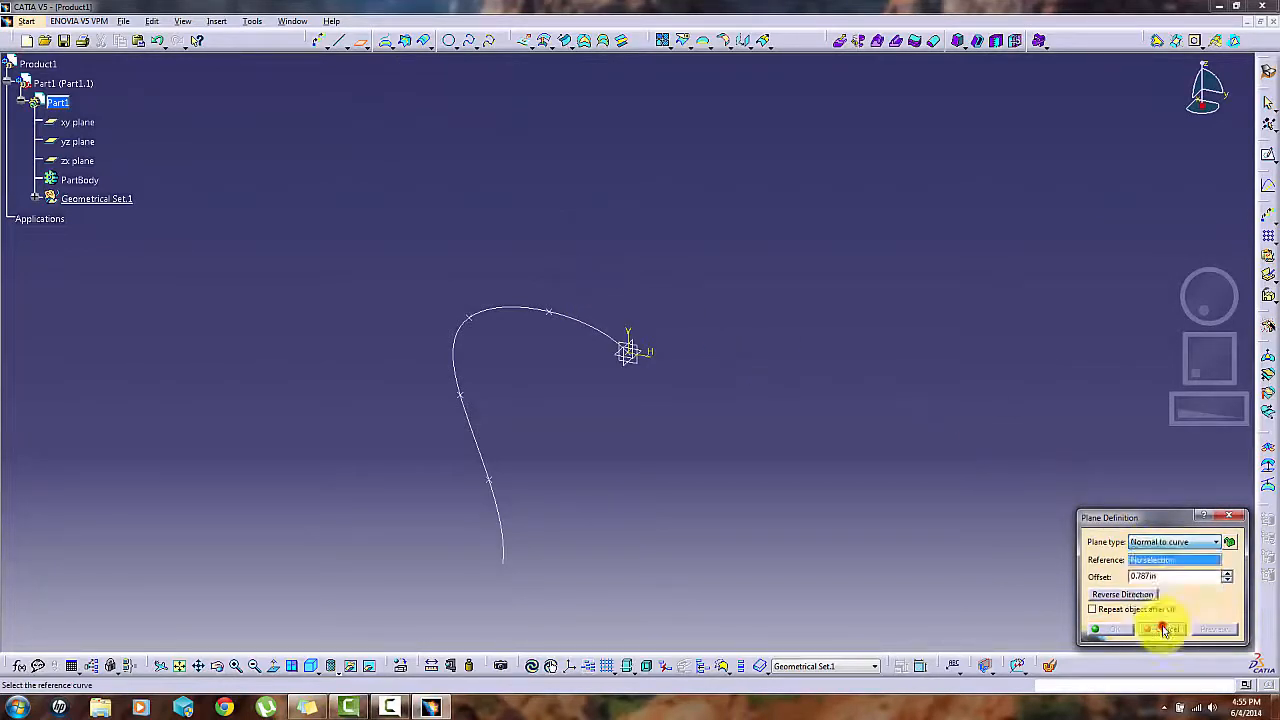
click(591, 333)
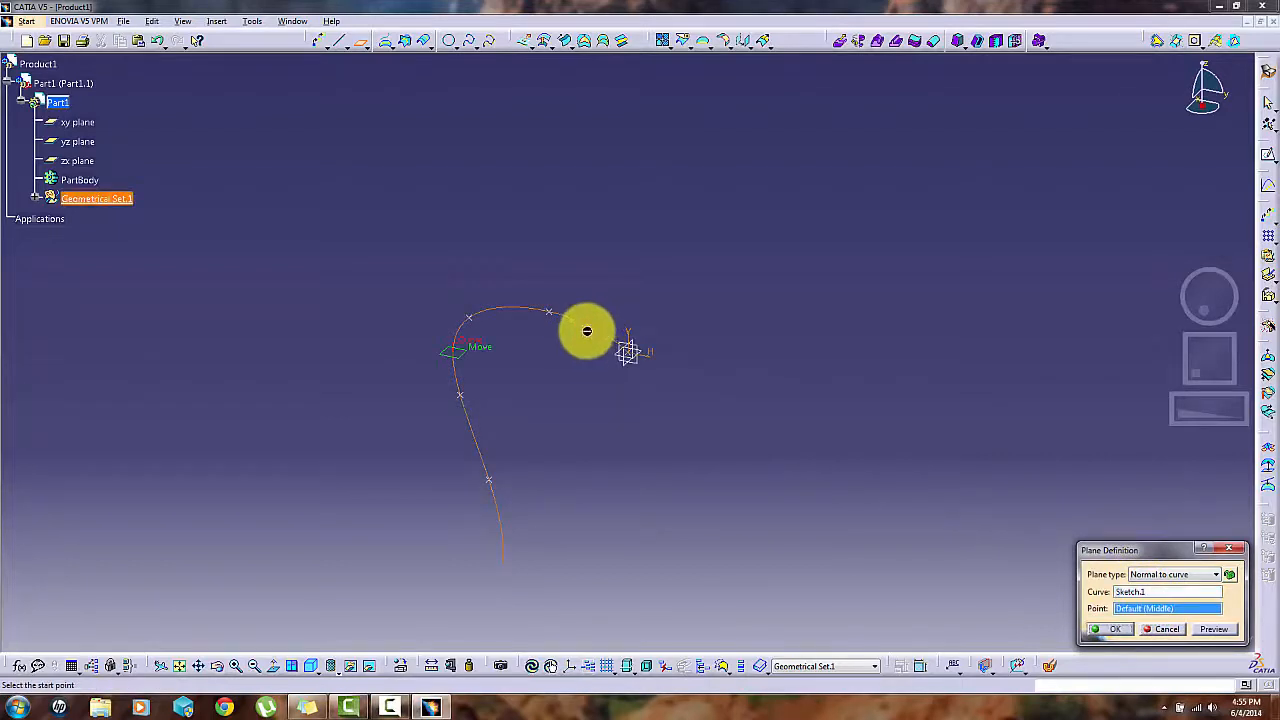
click(632, 356)
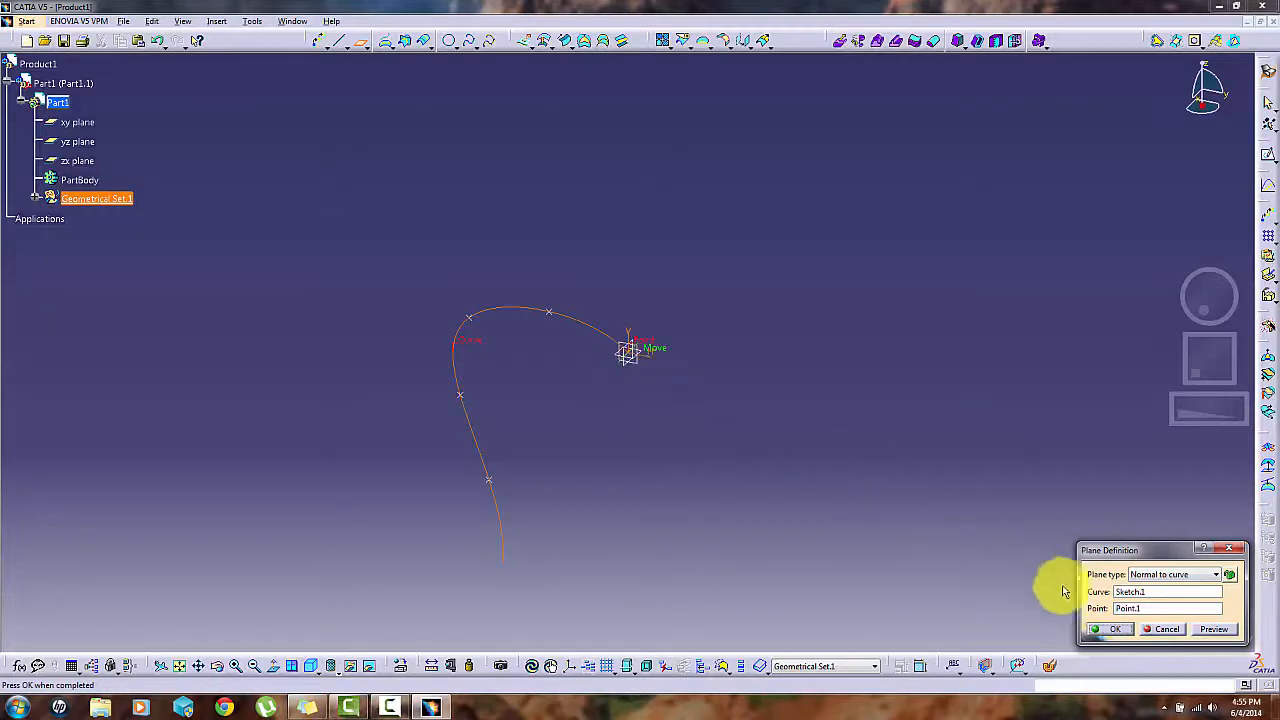
click(1108, 630)
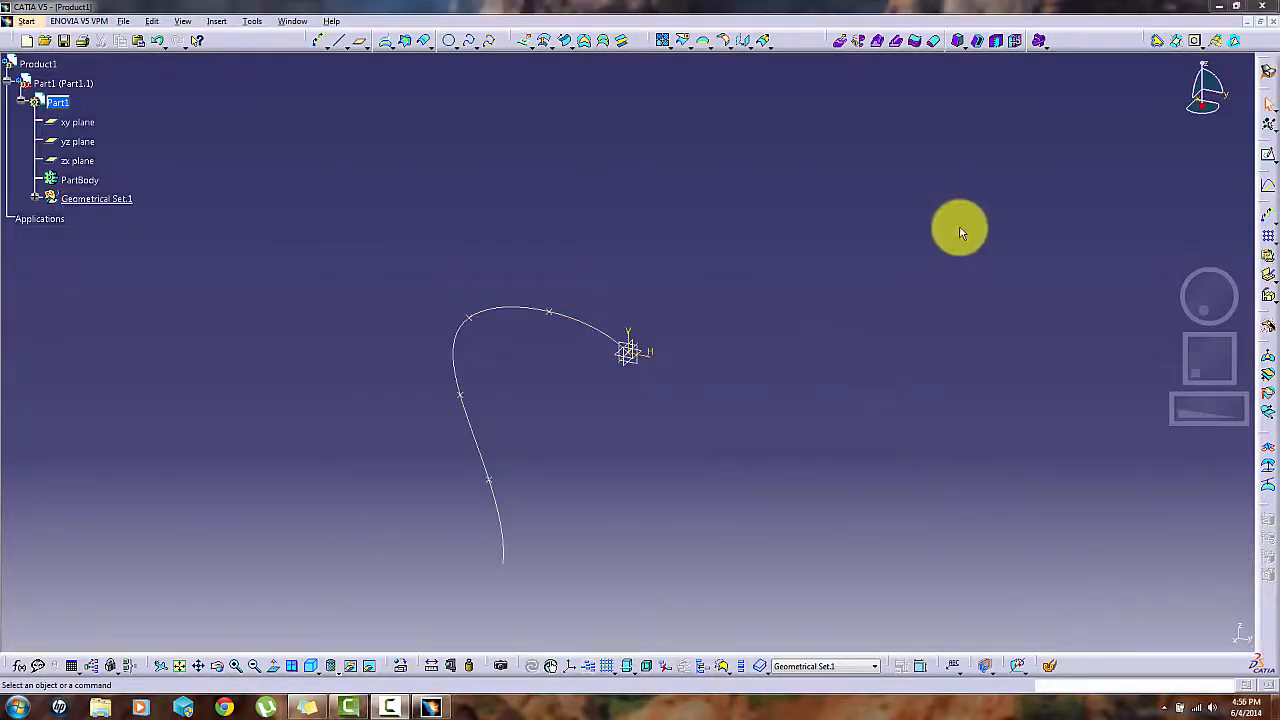
- Sketch a circle about 17 in in diameter centred at the origin on the plane normal to the spline, and dimension its diameter
click(1268, 160)
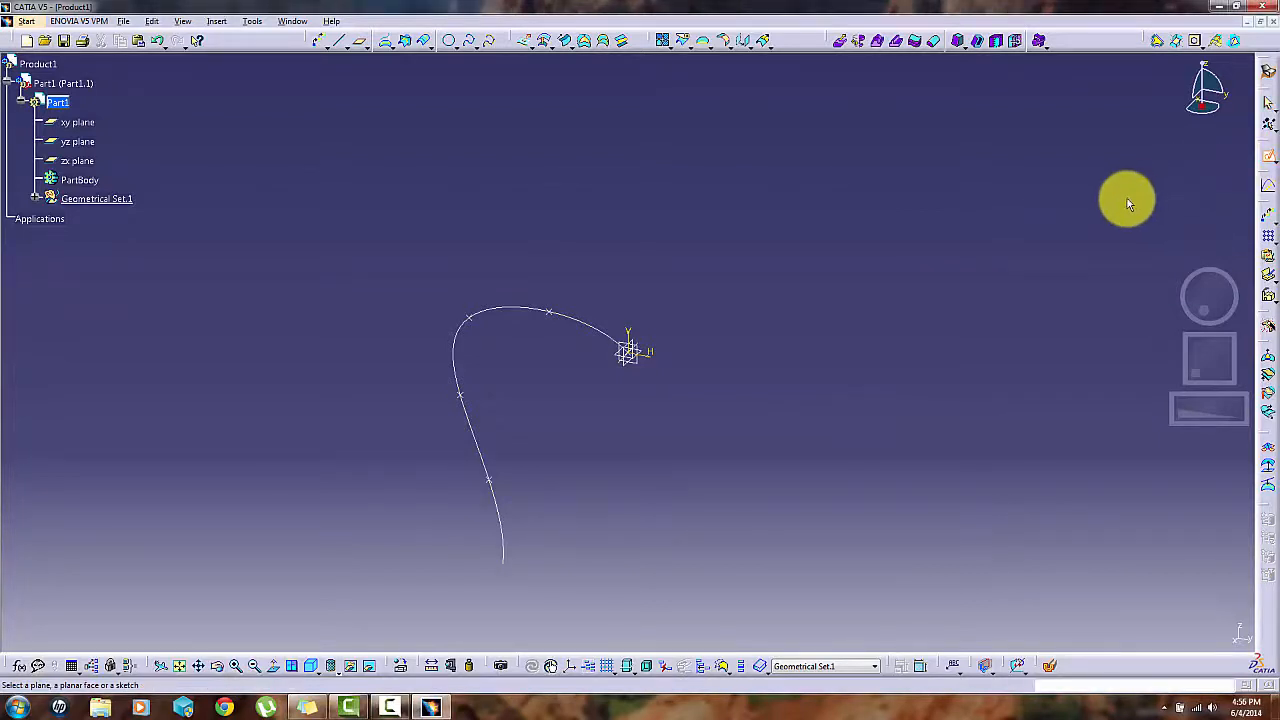
click(639, 346)
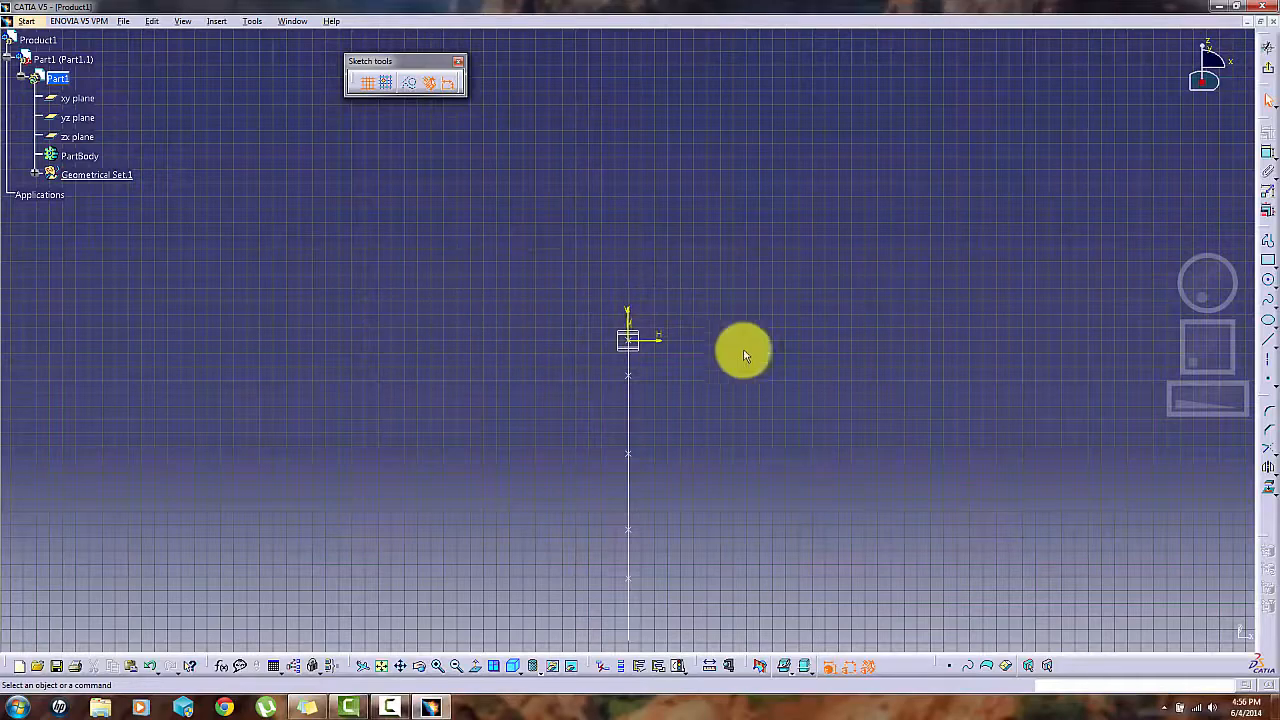
click(1266, 279)
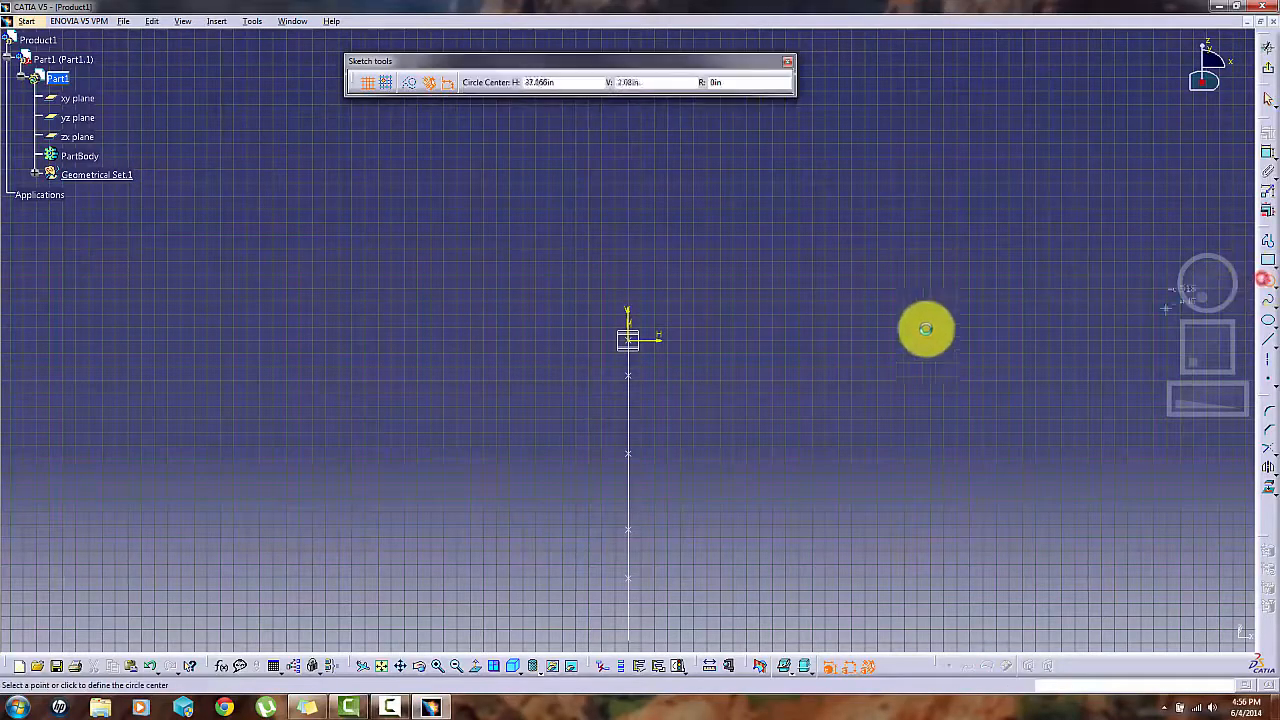
click(627, 341)
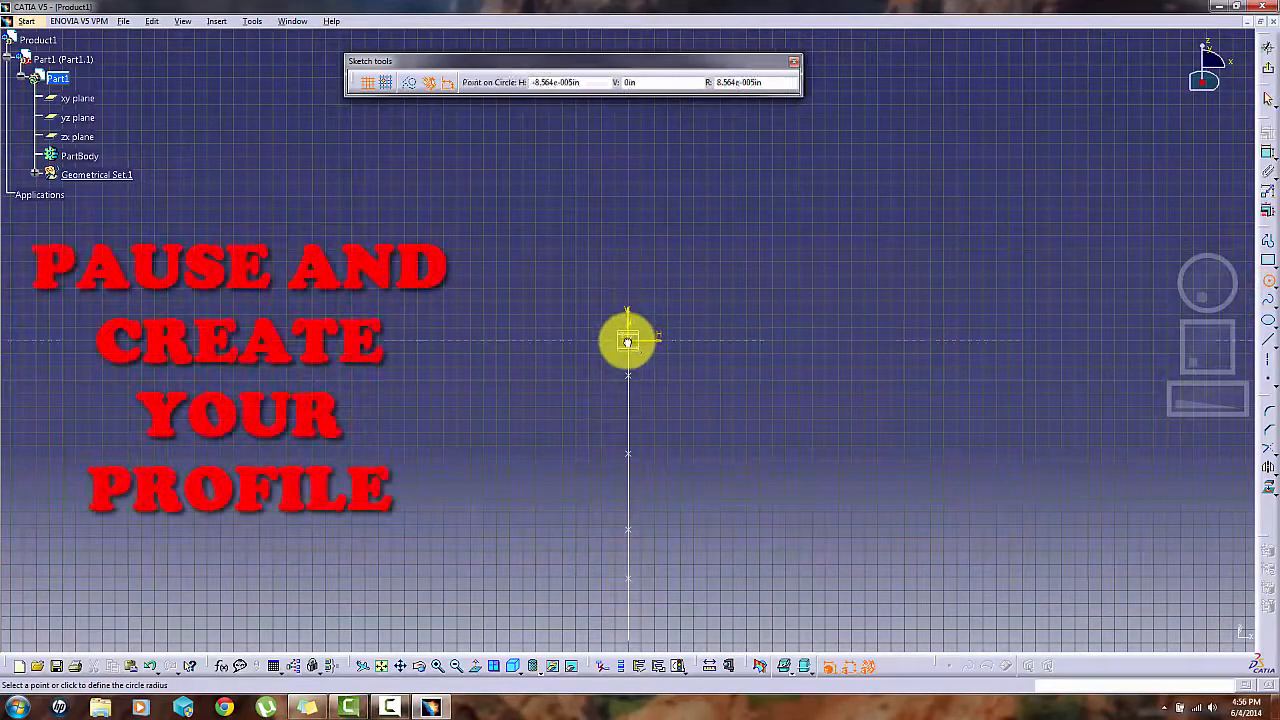
click(734, 302)
click(1267, 153)
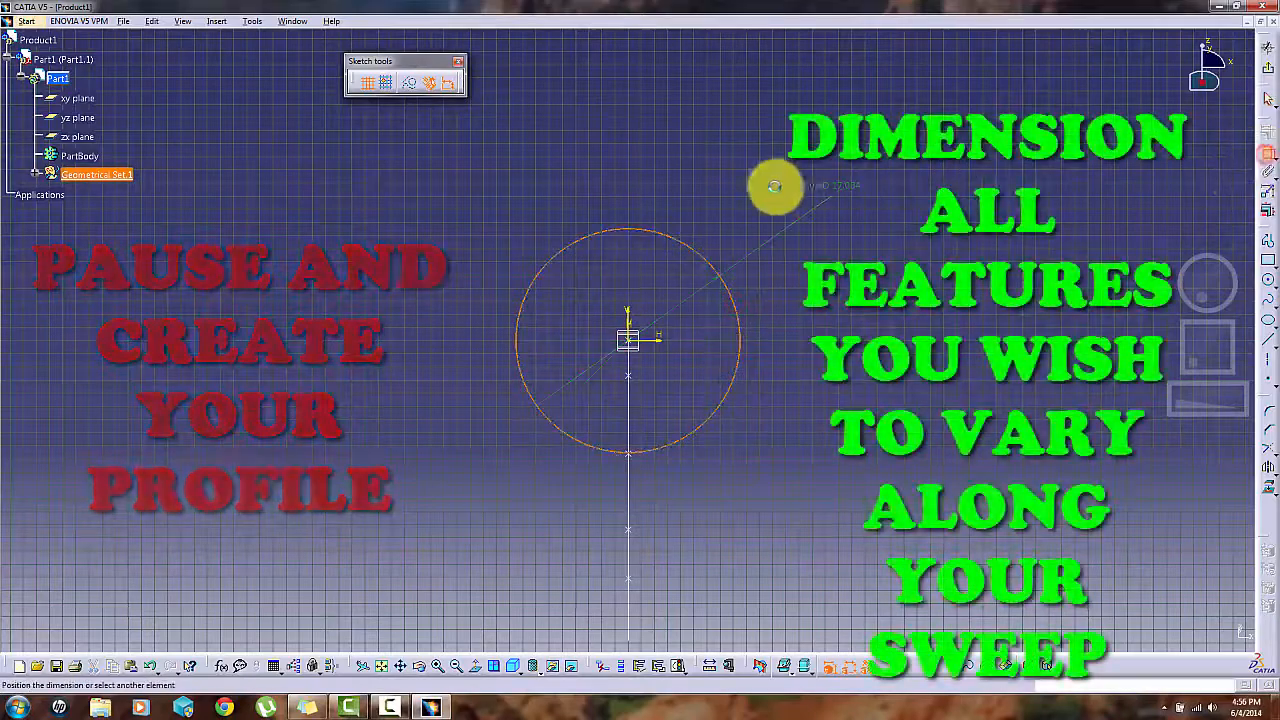
click(765, 231)
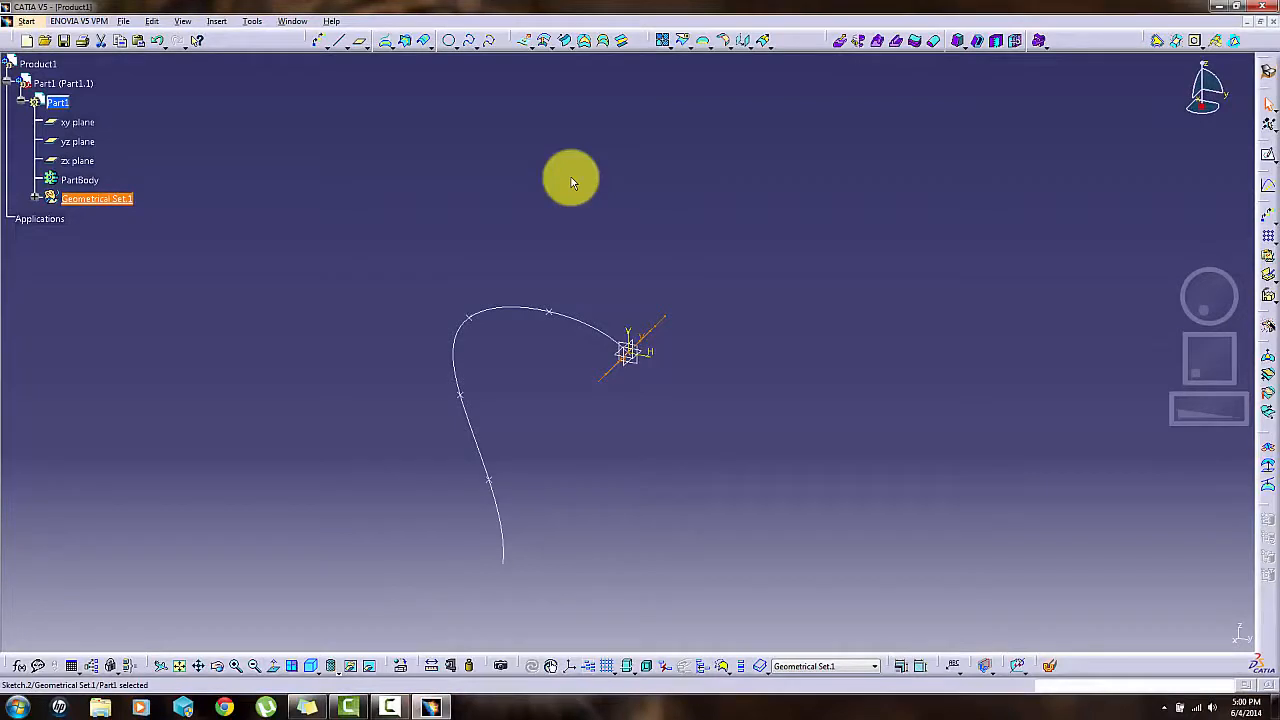
- Start an Adaptive Sweep with the spline sketch as guiding curve and Sketch.2 as profile, allowing the command to modify the reference sketch
click(571, 177)
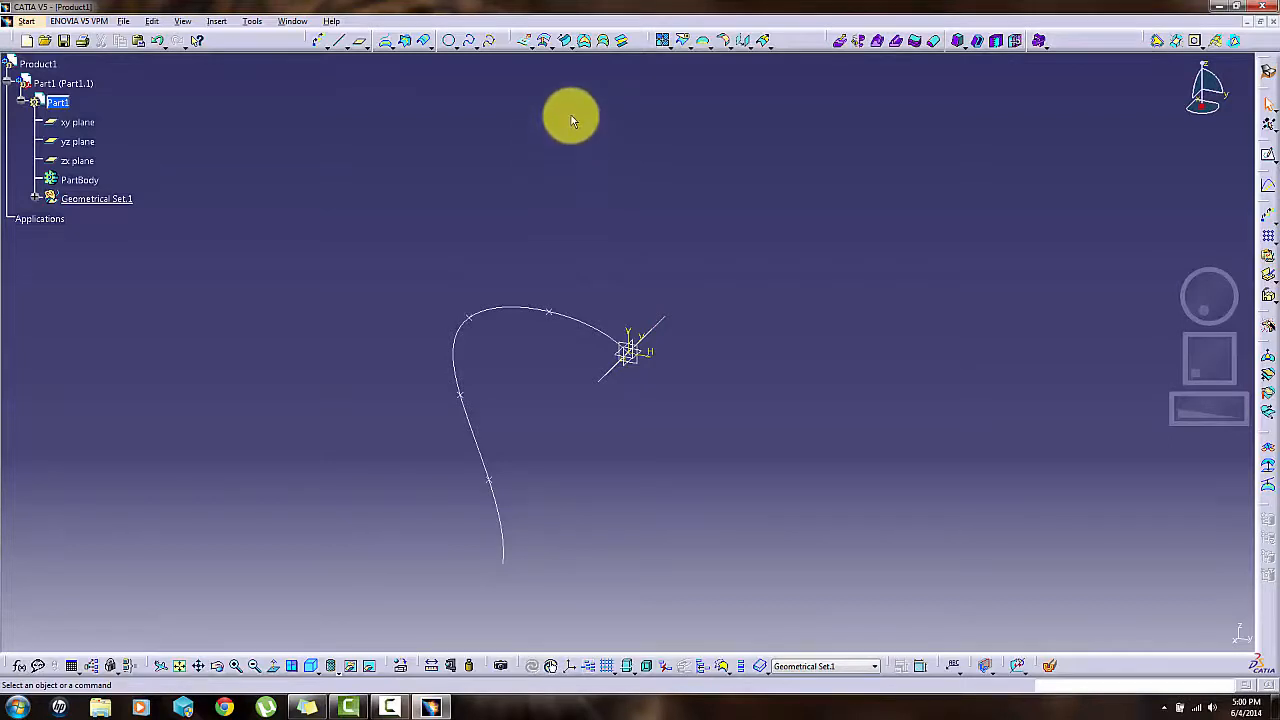
click(570, 48)
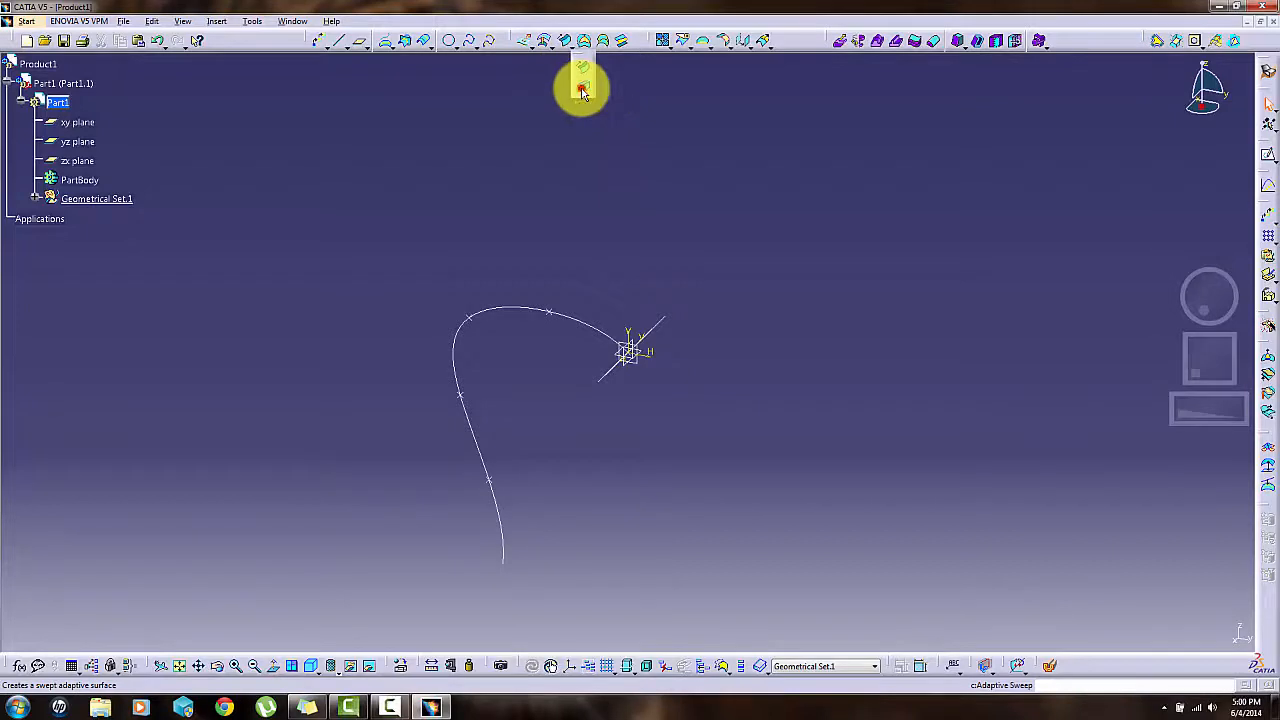
click(583, 90)
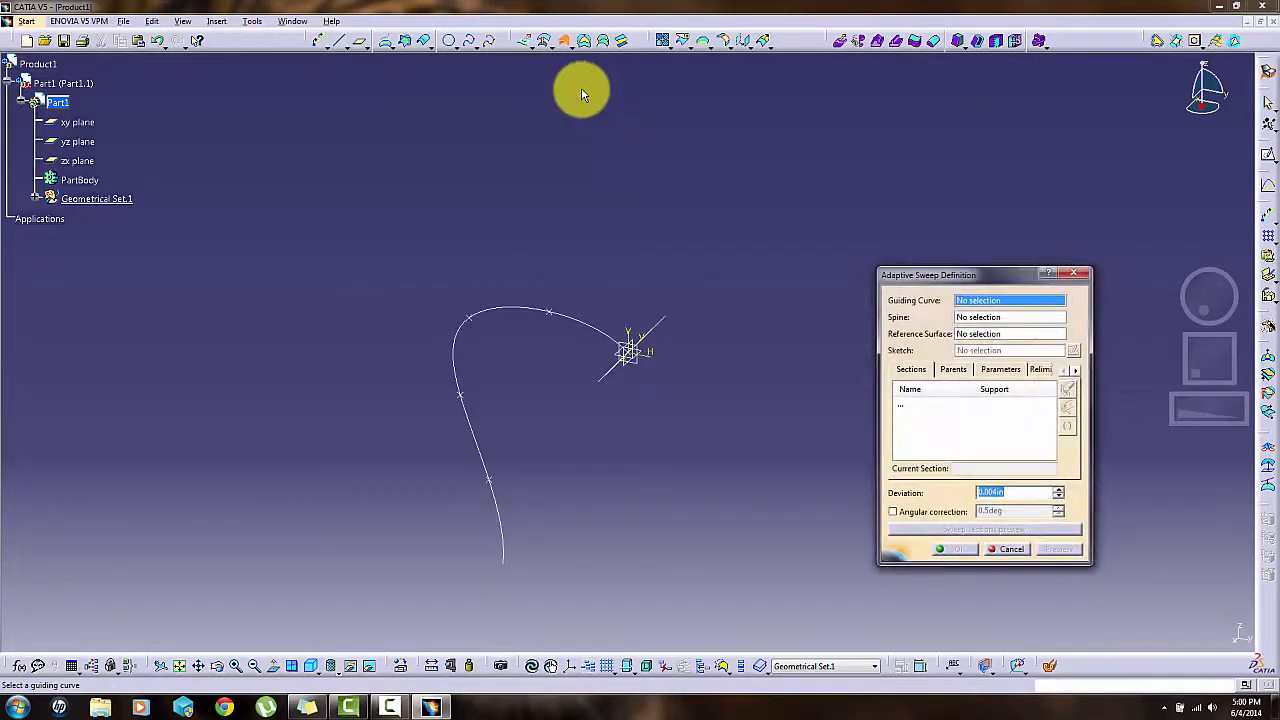
click(582, 321)
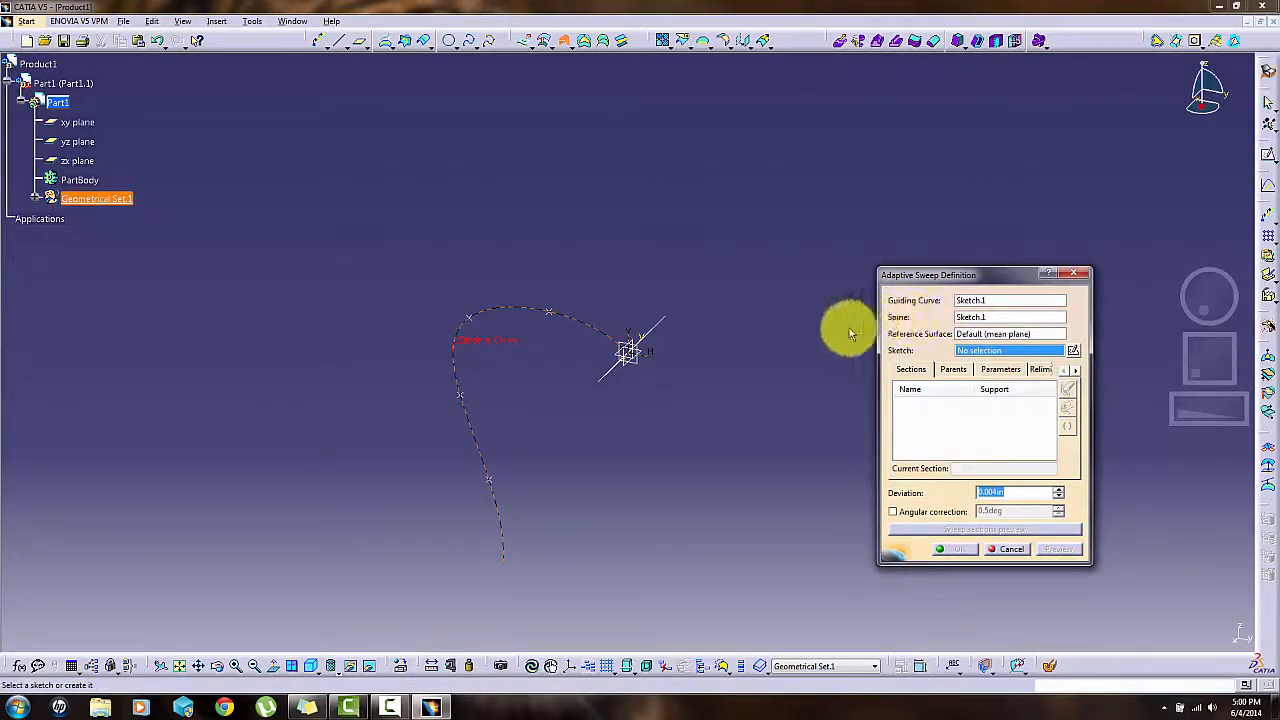
click(655, 328)
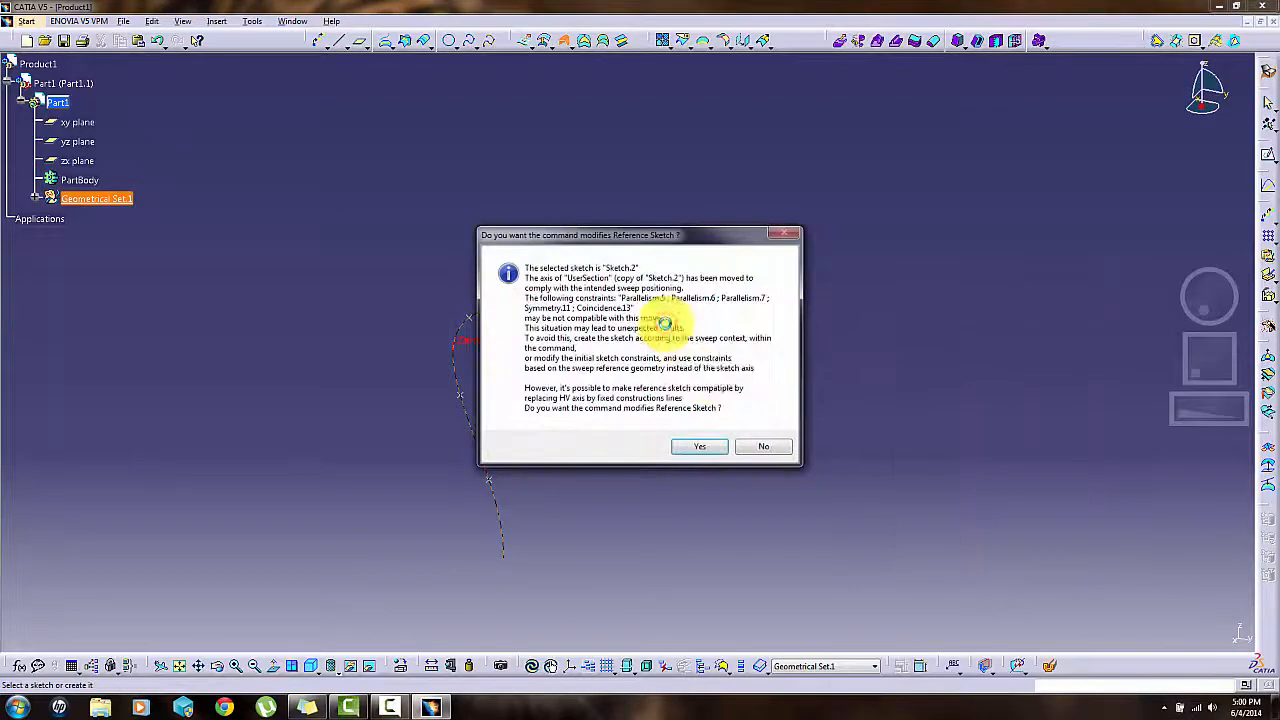
click(700, 447)
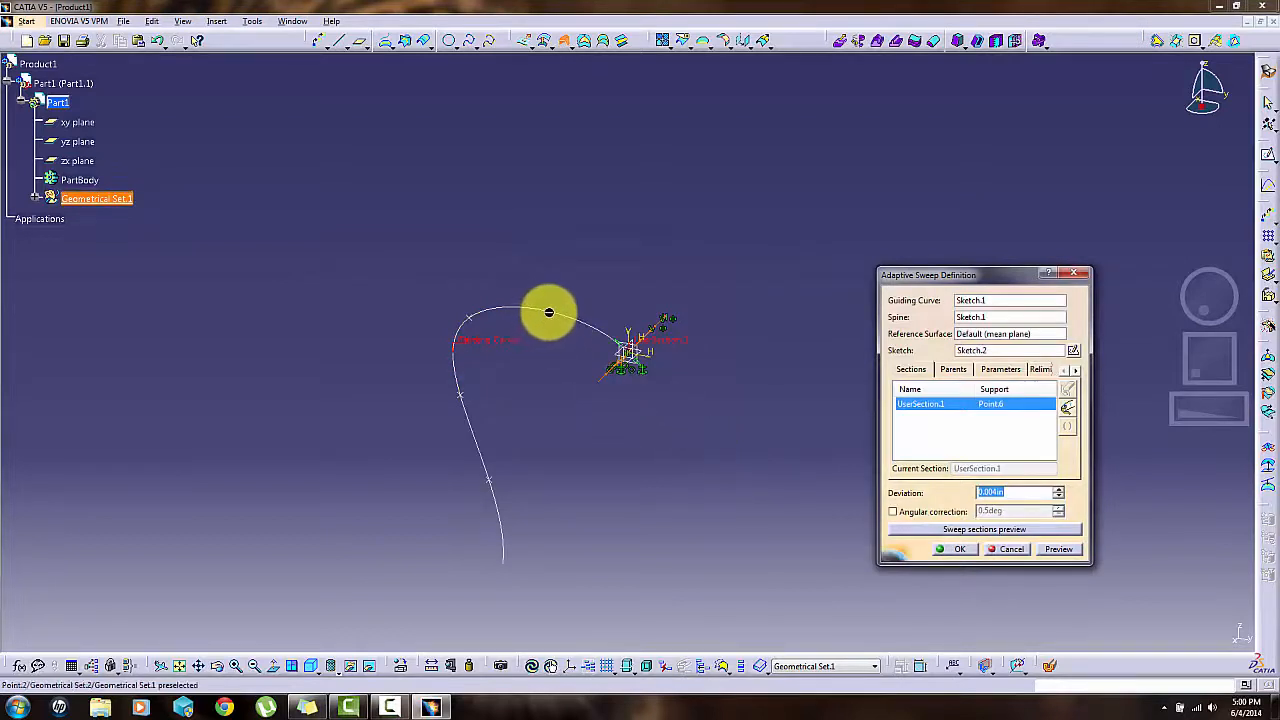
- Add sweep sections at the four repetition points and at the lower end point of the guiding curve
click(466, 314)
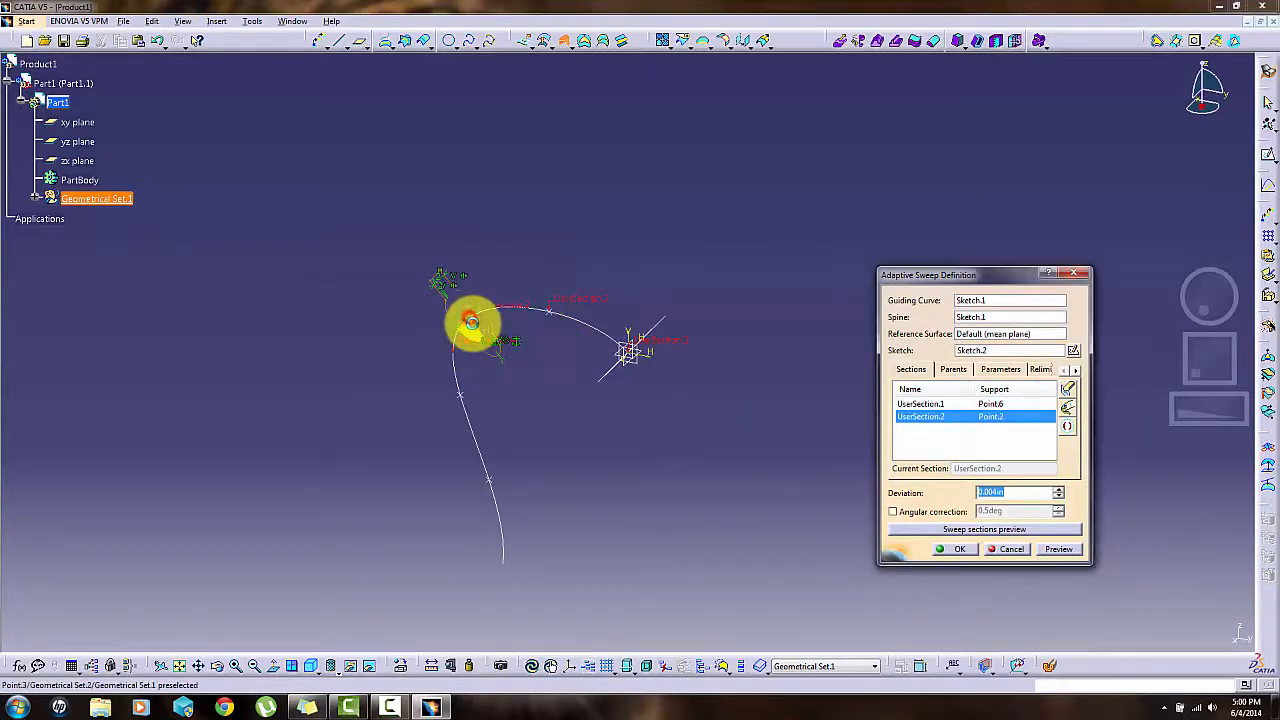
click(478, 342)
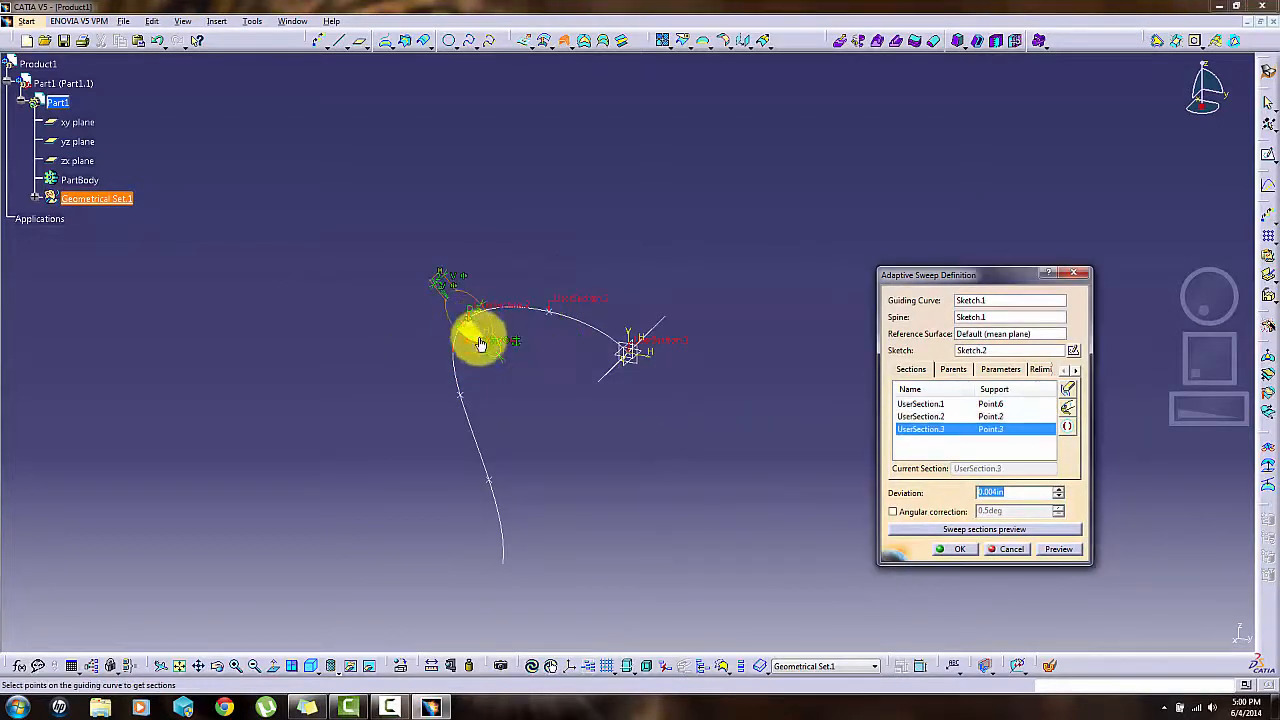
click(465, 398)
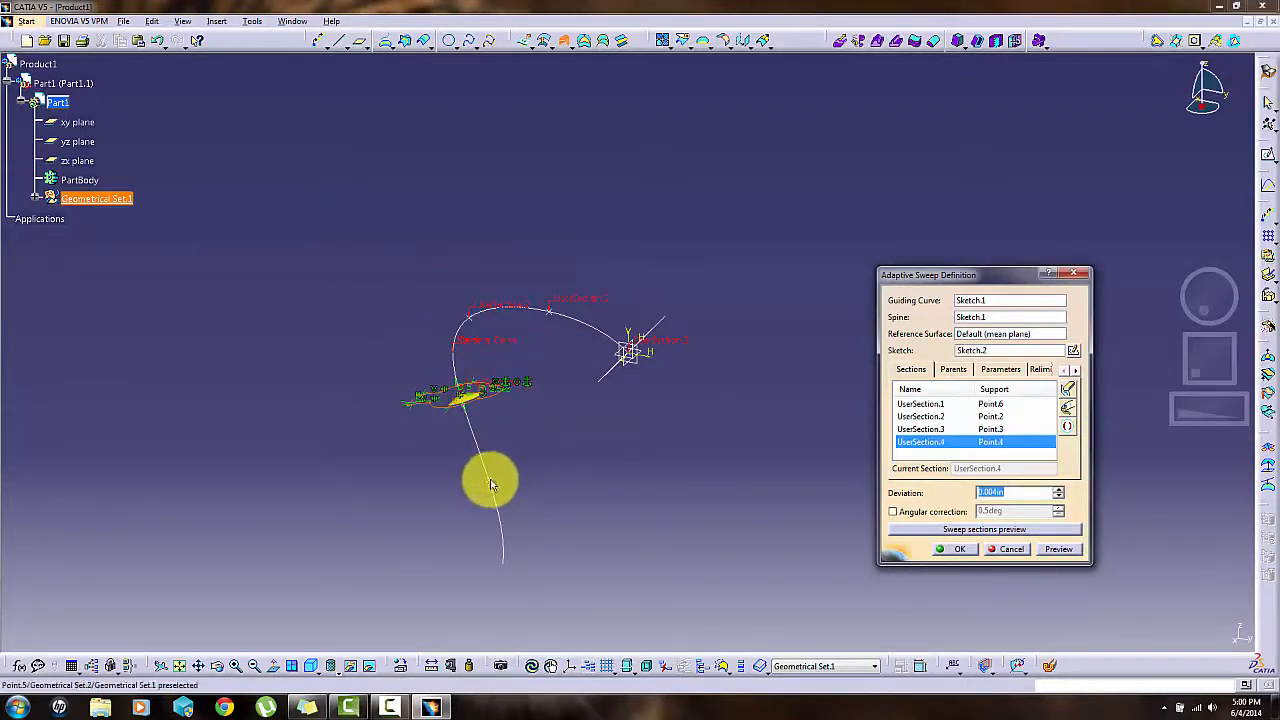
click(490, 486)
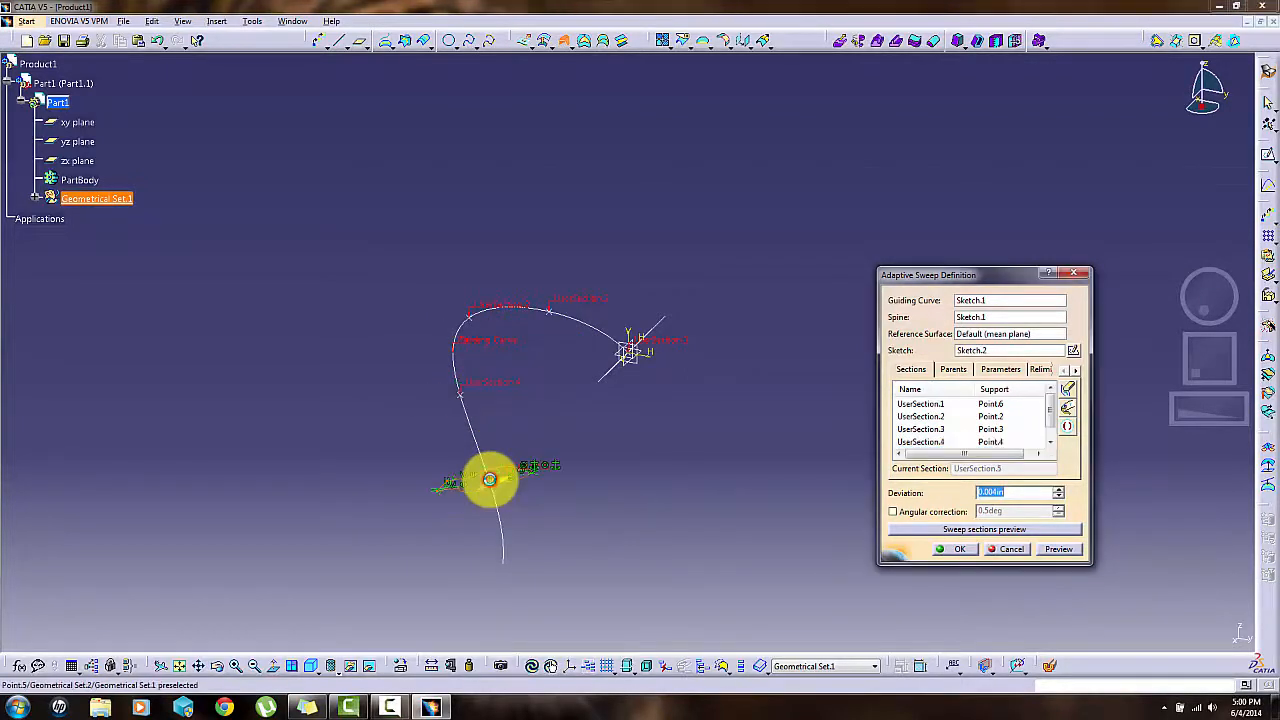
click(503, 570)
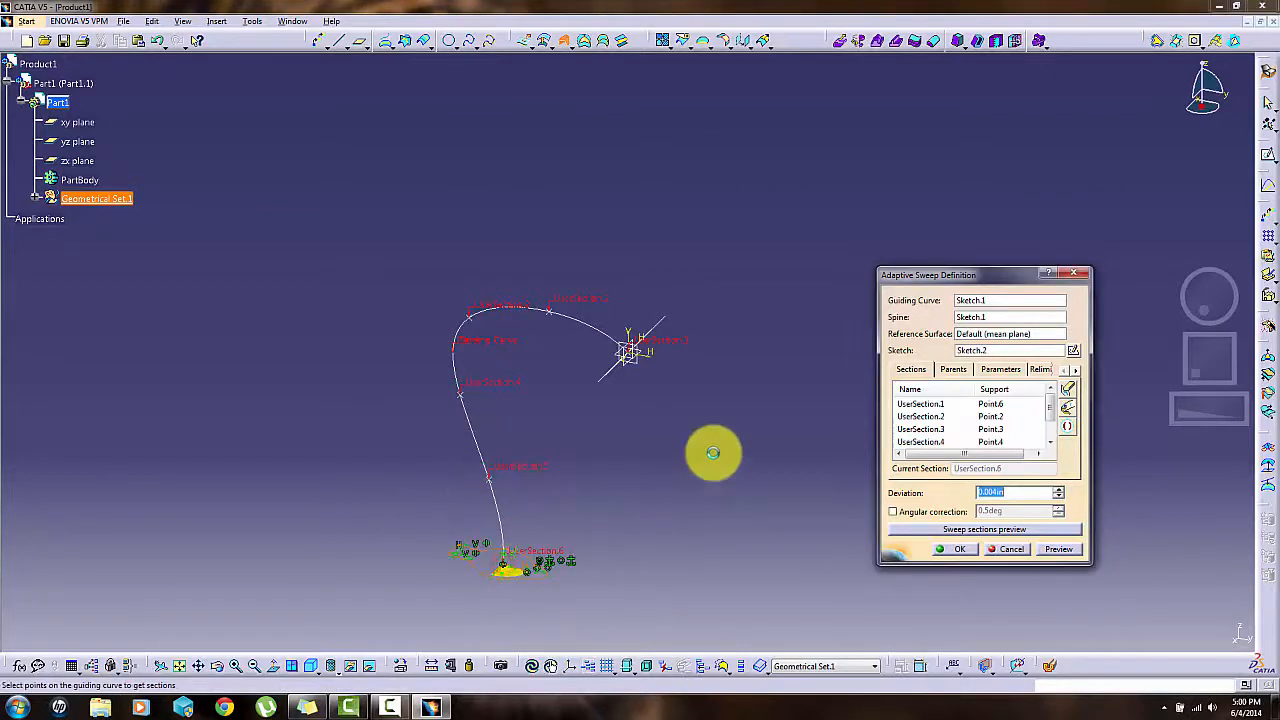
- Review the parameters of the sweep sections, going through UserSection.1 to UserSection.4
click(1001, 369)
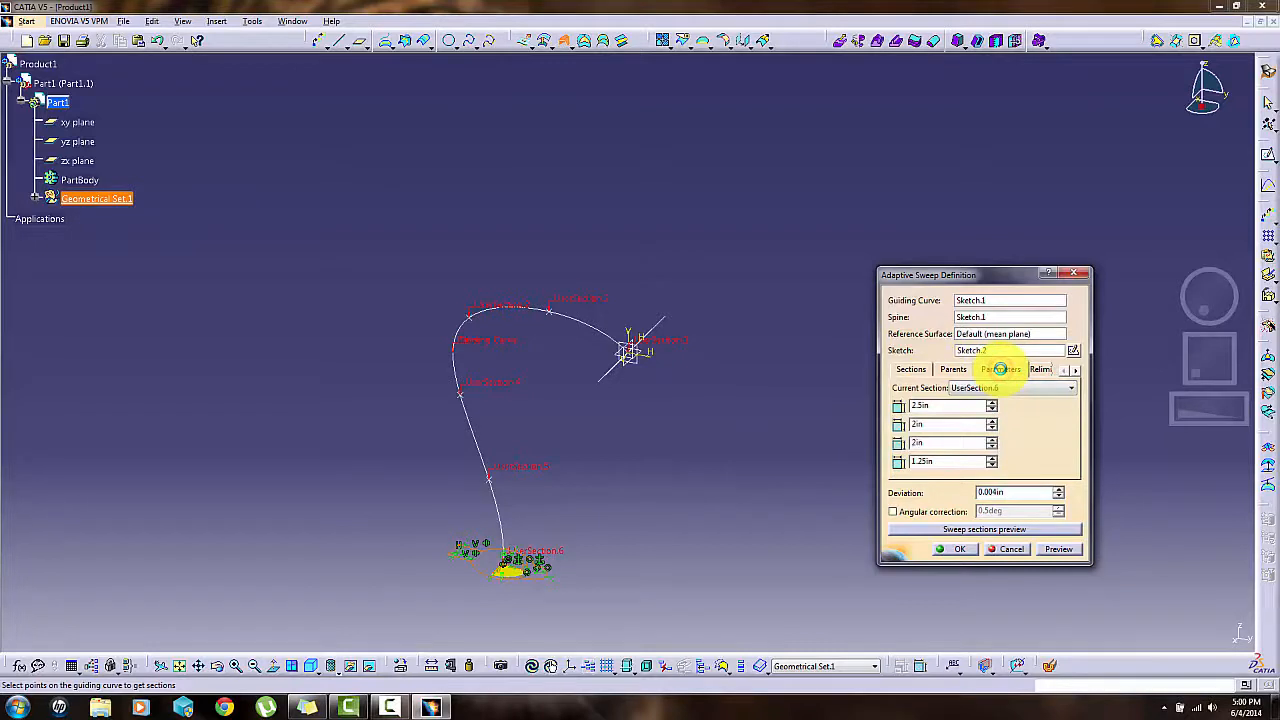
click(1003, 389)
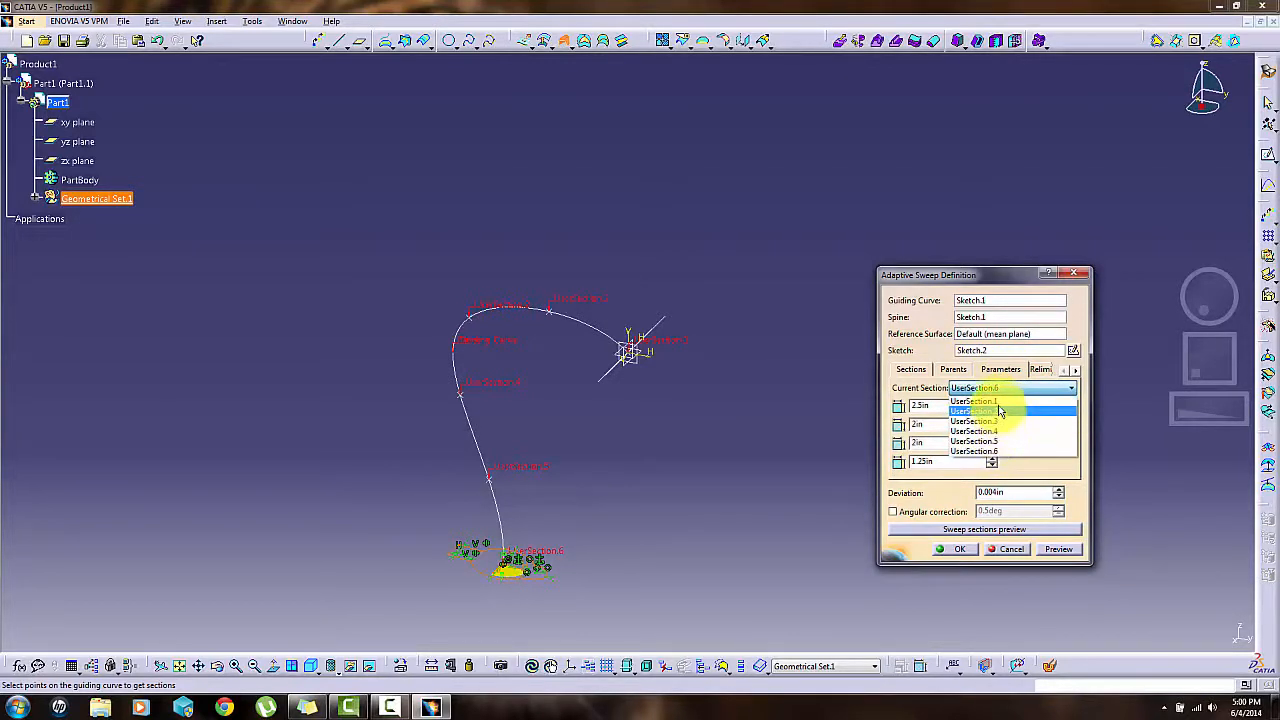
click(1000, 402)
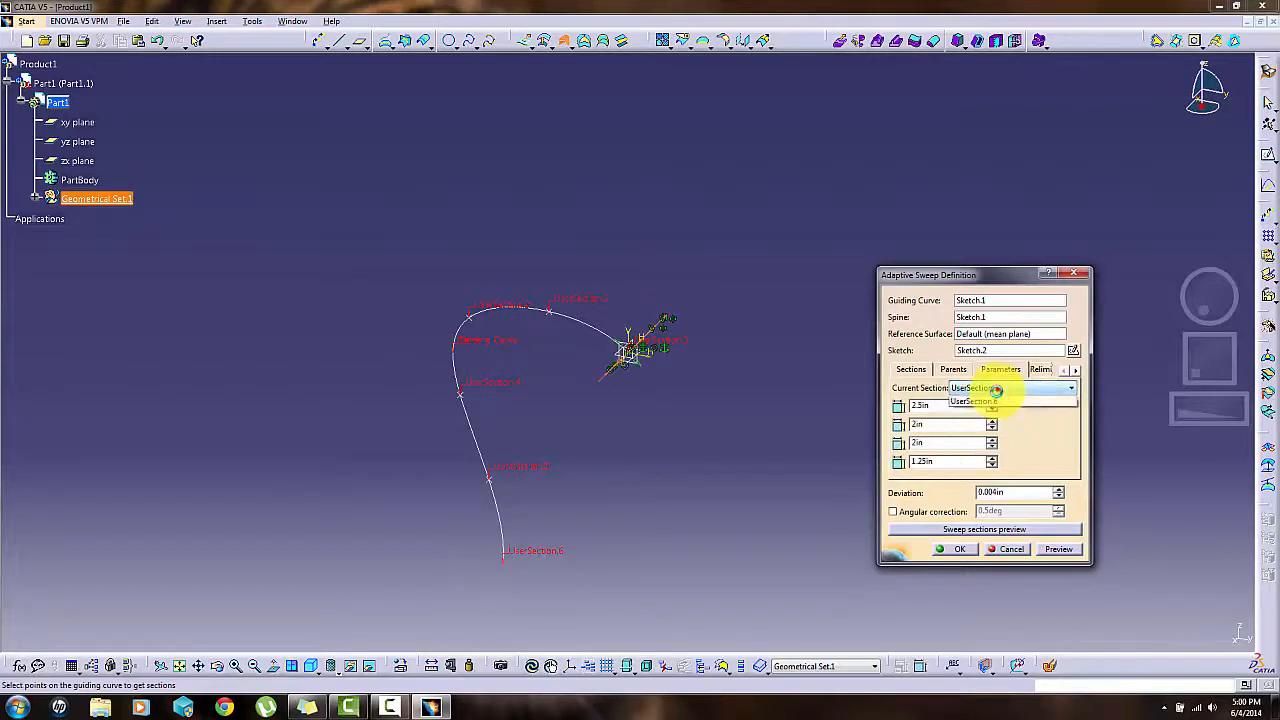
click(1000, 389)
click(990, 411)
click(1000, 389)
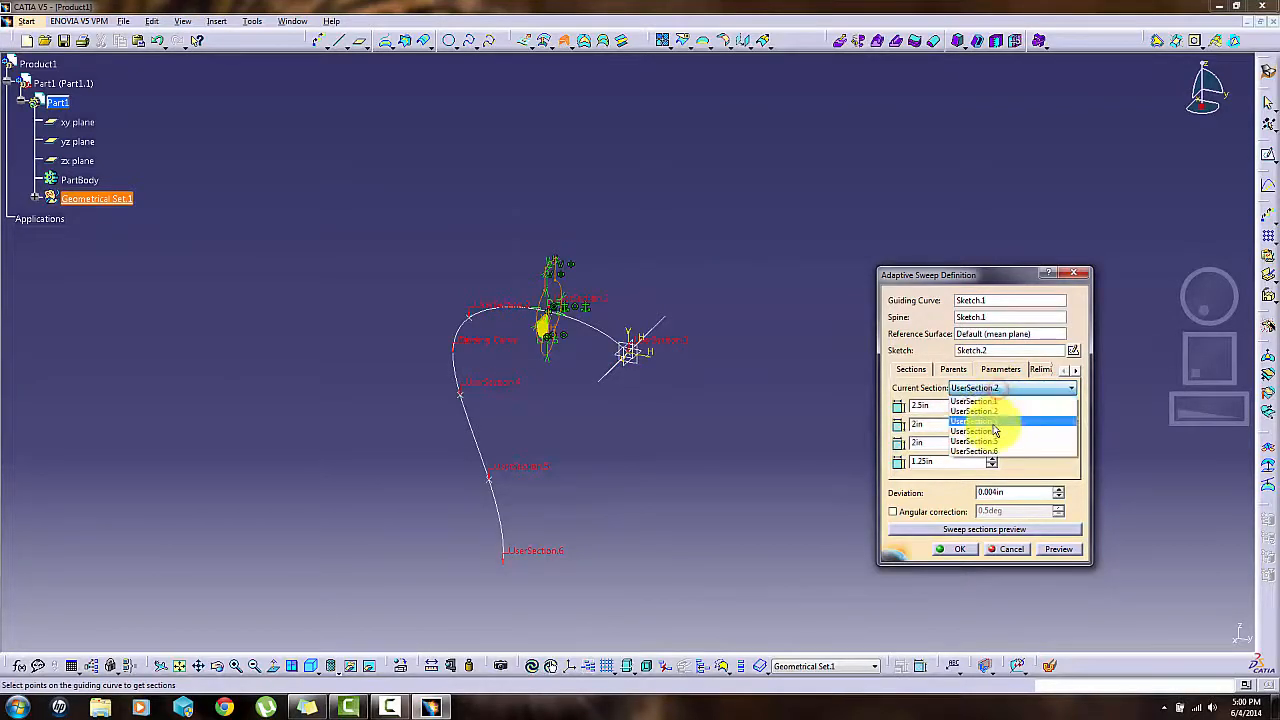
click(988, 420)
click(1000, 389)
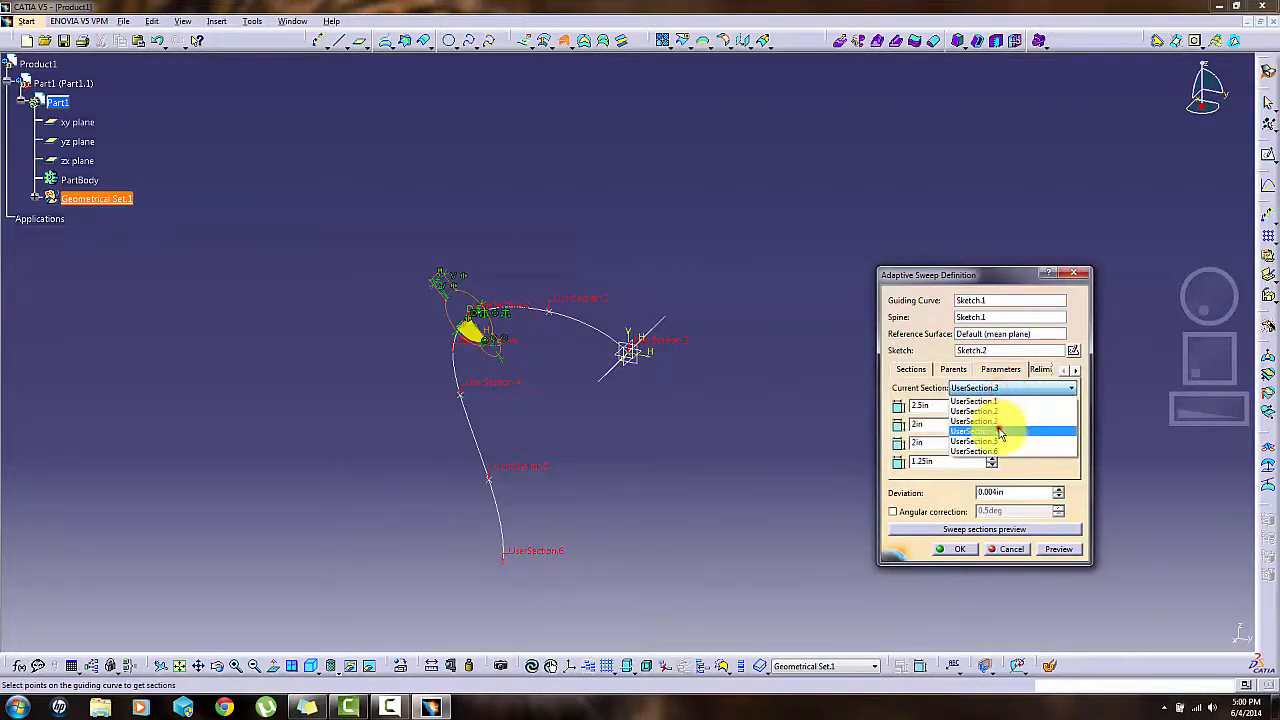
click(1000, 430)
- Vary the parameters at each section, setting UserSection.1's second length to 4 in and UserSection.6's values to 4.5, 3, 3 and 2.25 in
click(1005, 389)
click(1000, 401)
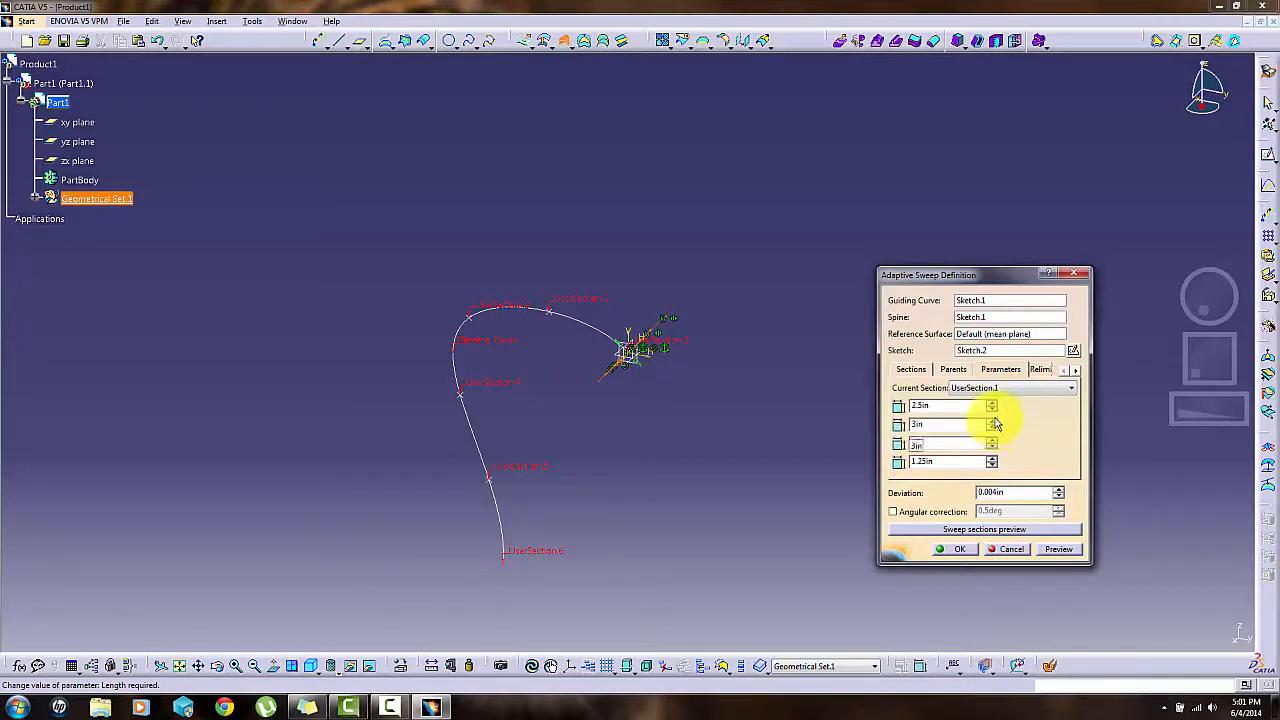
click(997, 389)
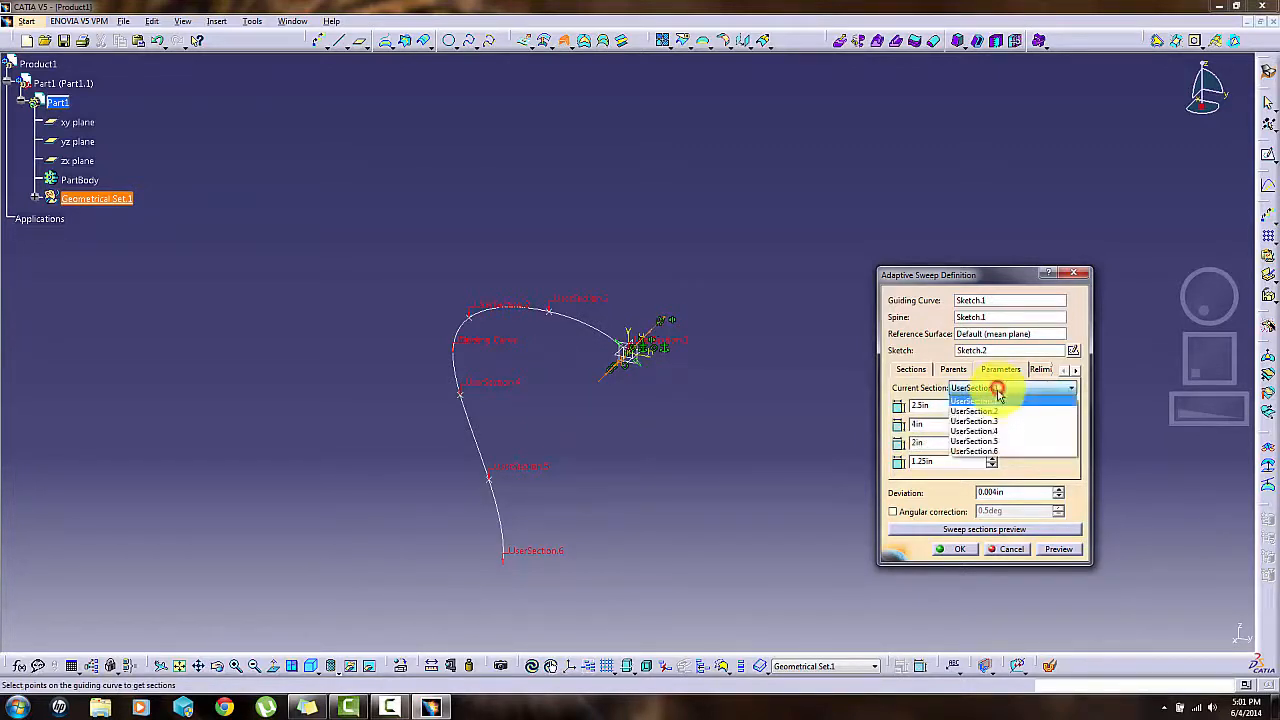
click(997, 412)
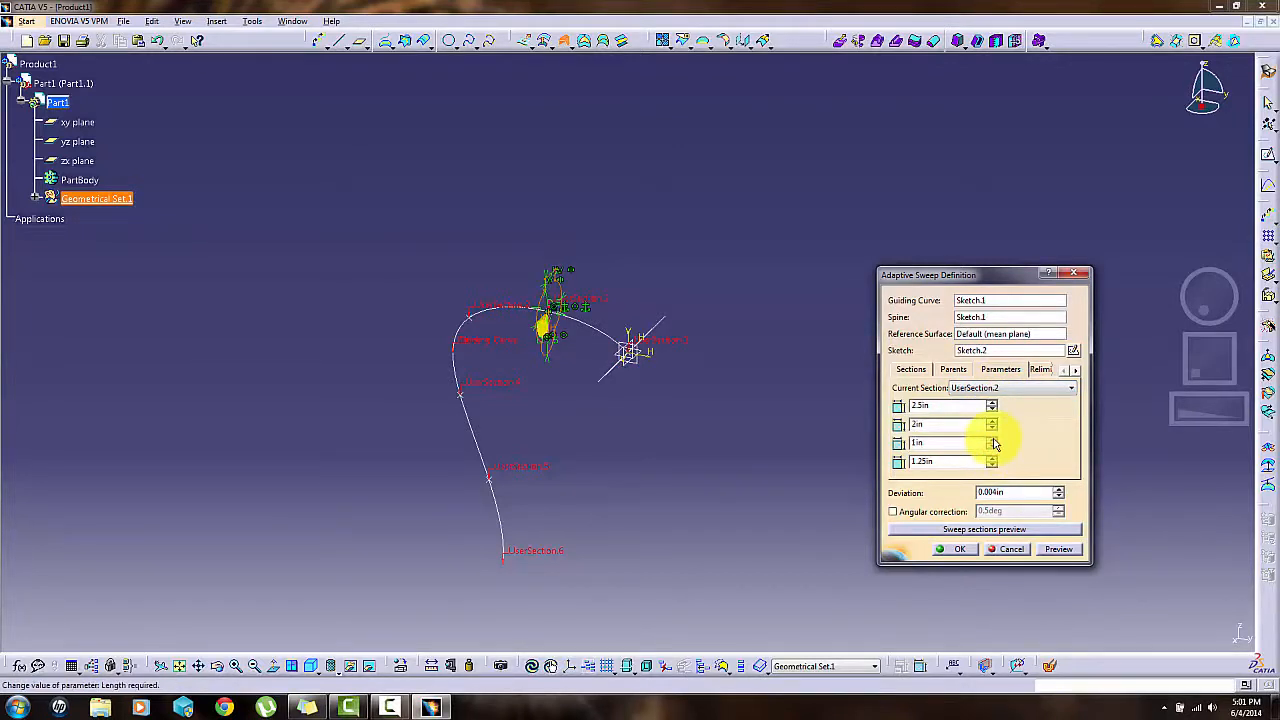
click(993, 439)
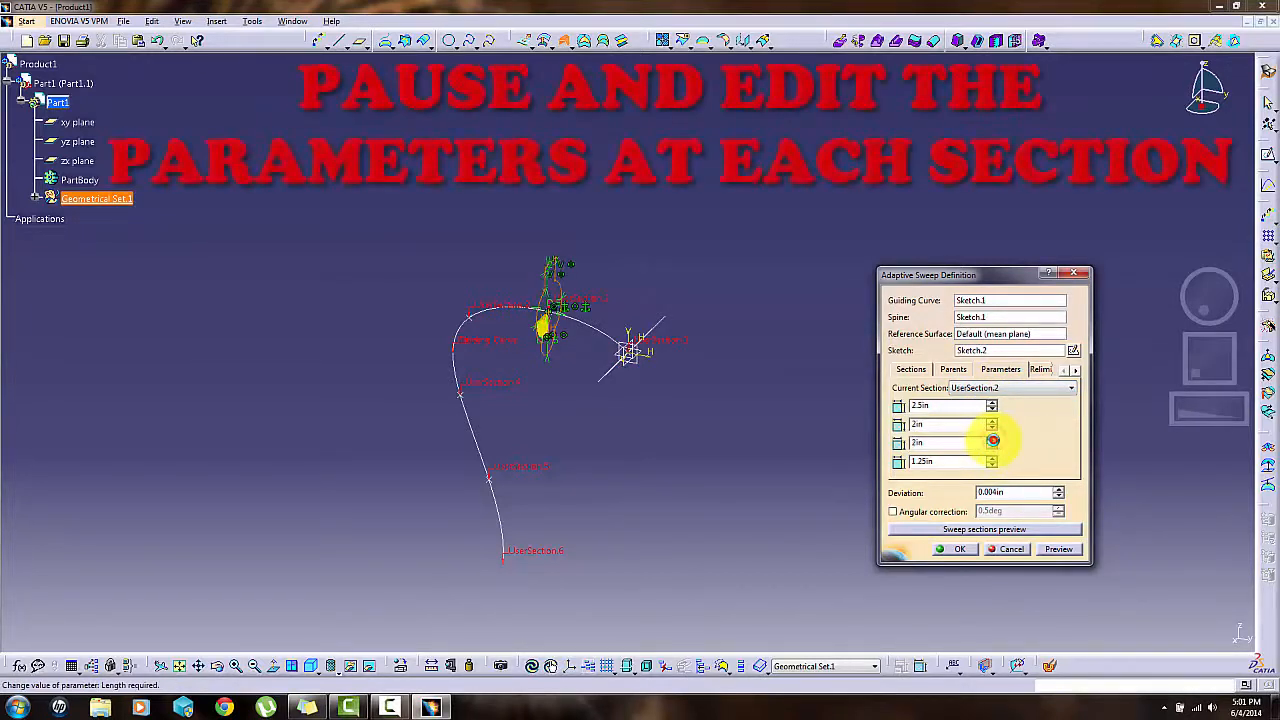
click(994, 440)
click(990, 465)
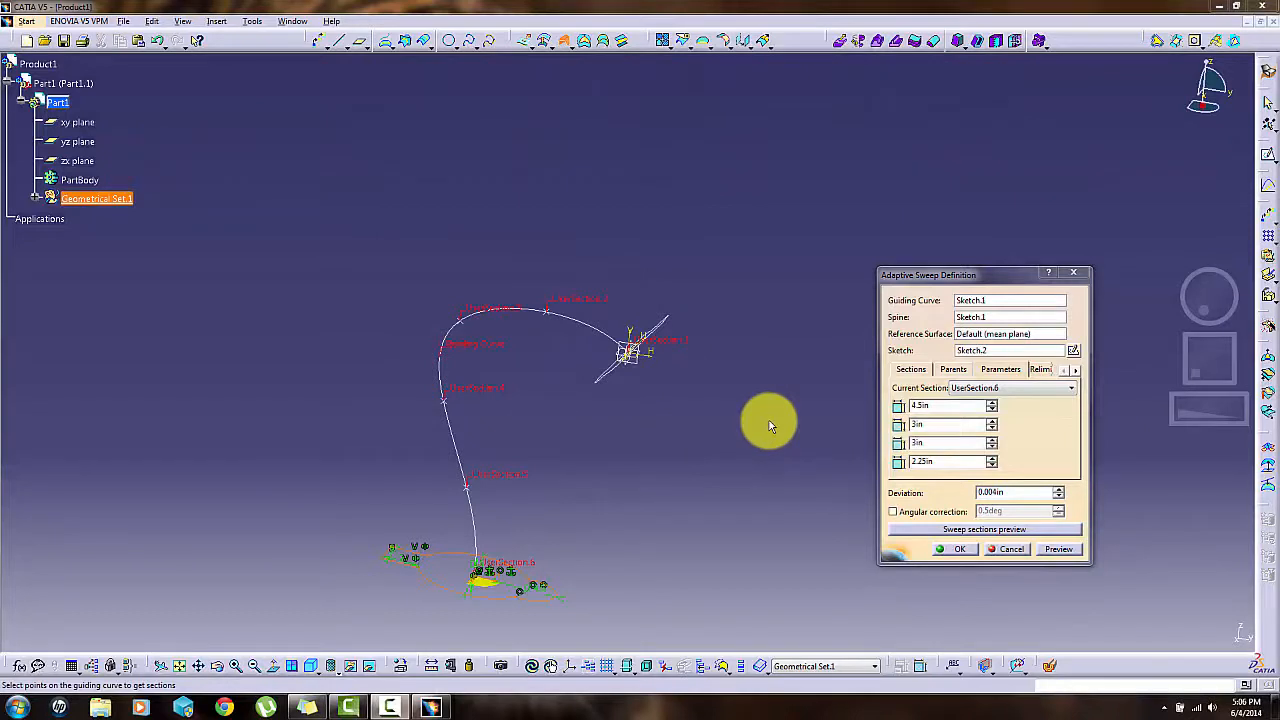
- Set the fourth parameter of UserSection.6, its radius, to 3.25 in and create the adaptive sweep surface
click(1059, 552)
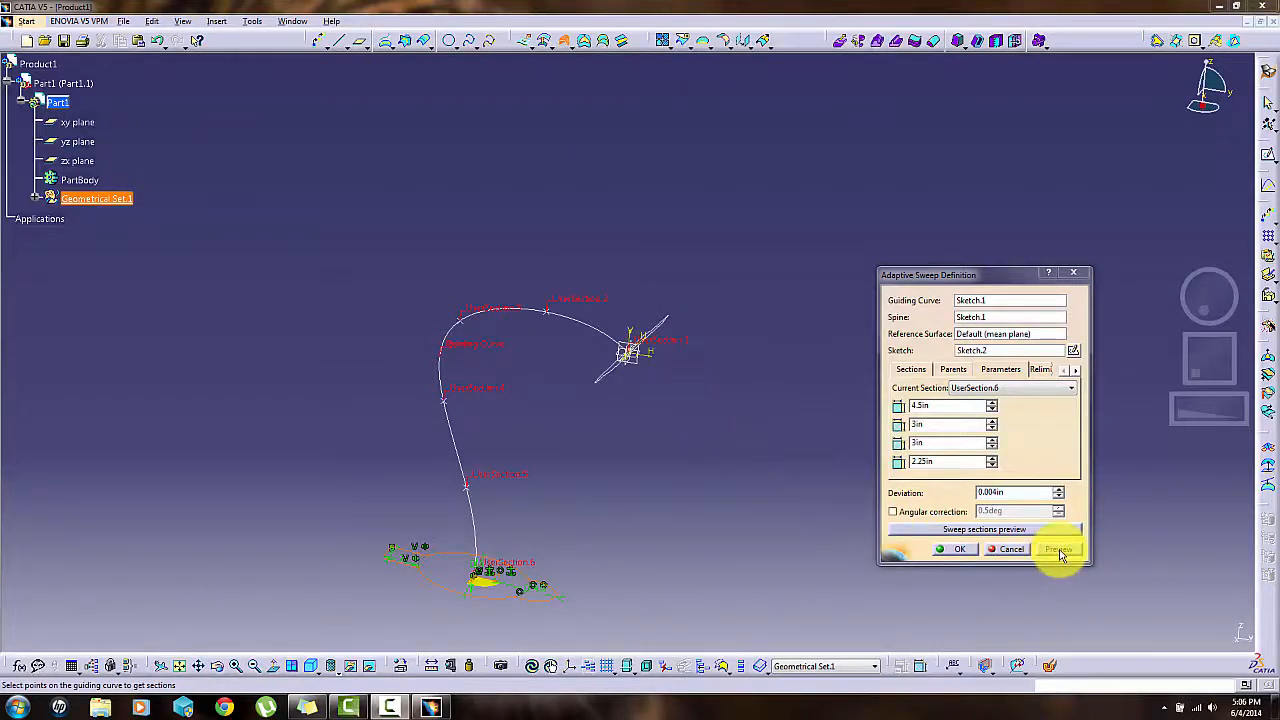
click(1060, 552)
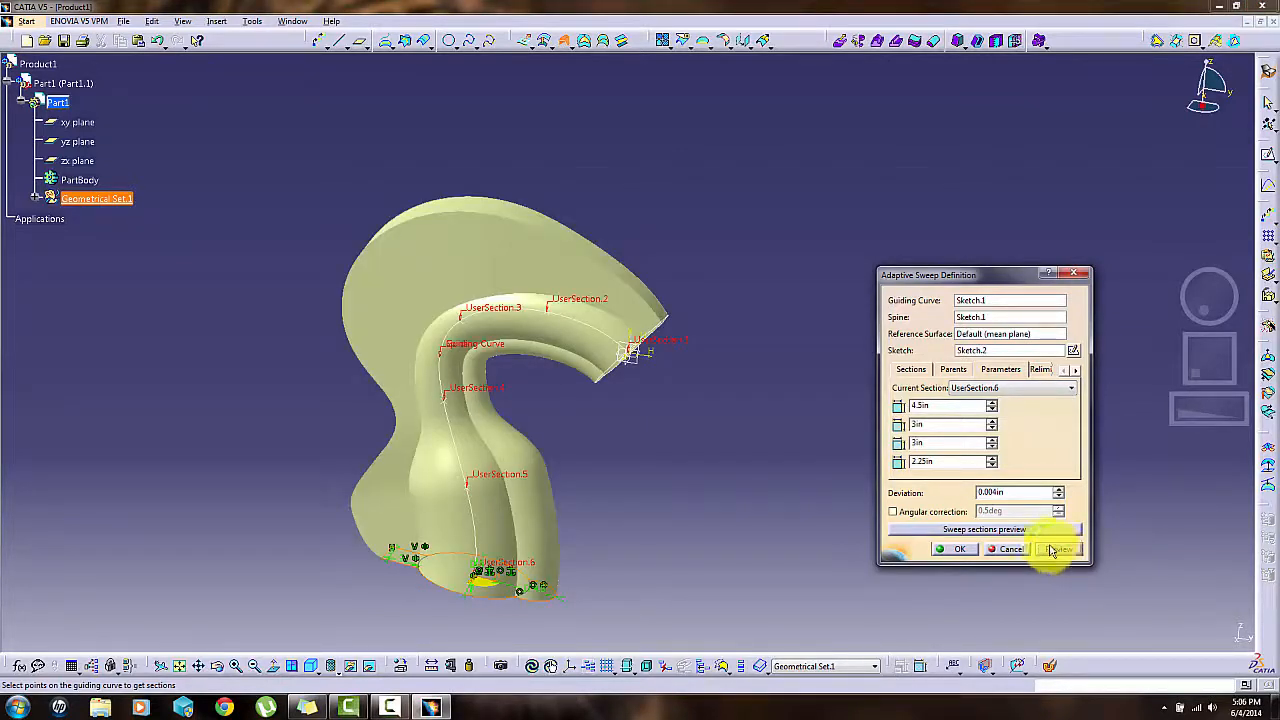
click(993, 460)
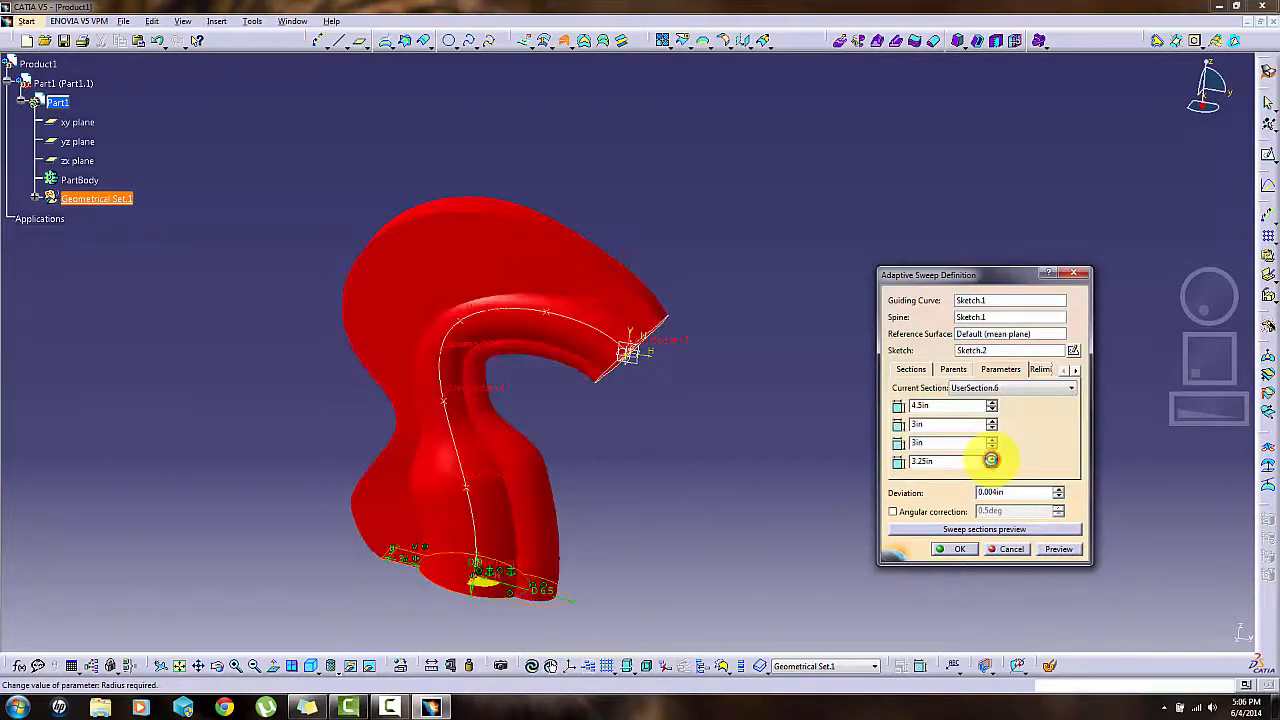
click(1058, 550)
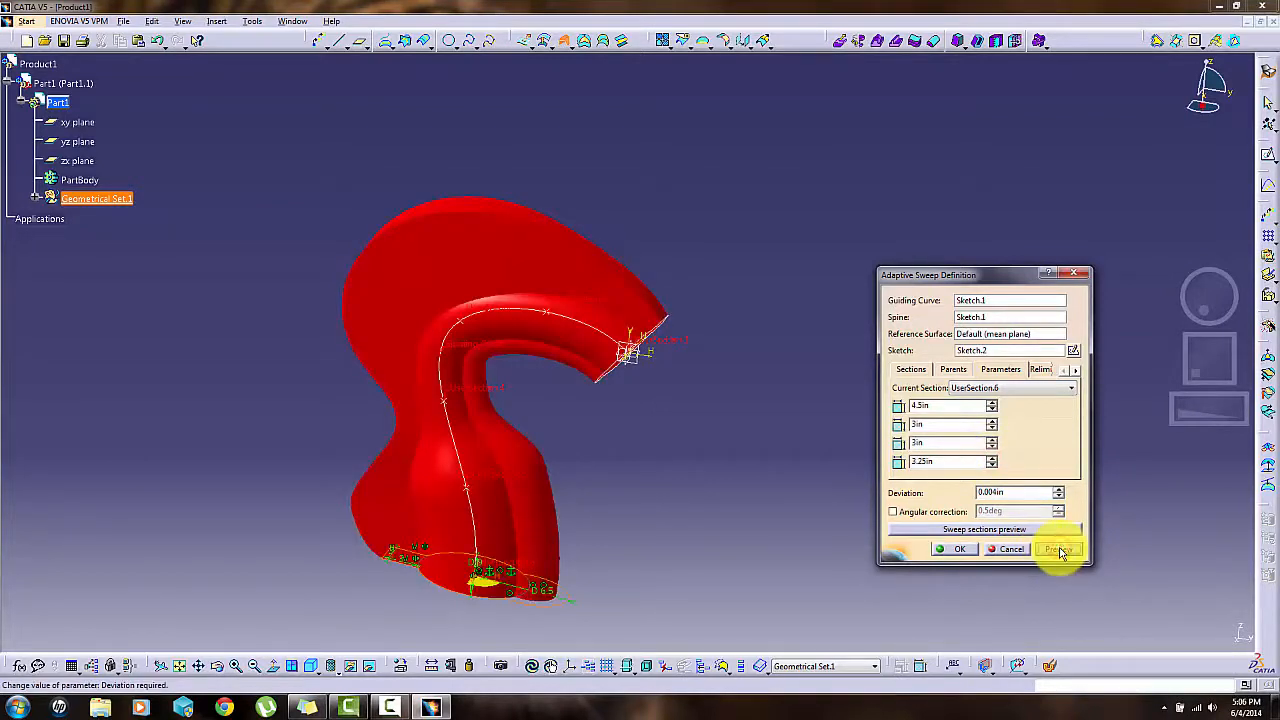
click(940, 551)
click(955, 550)
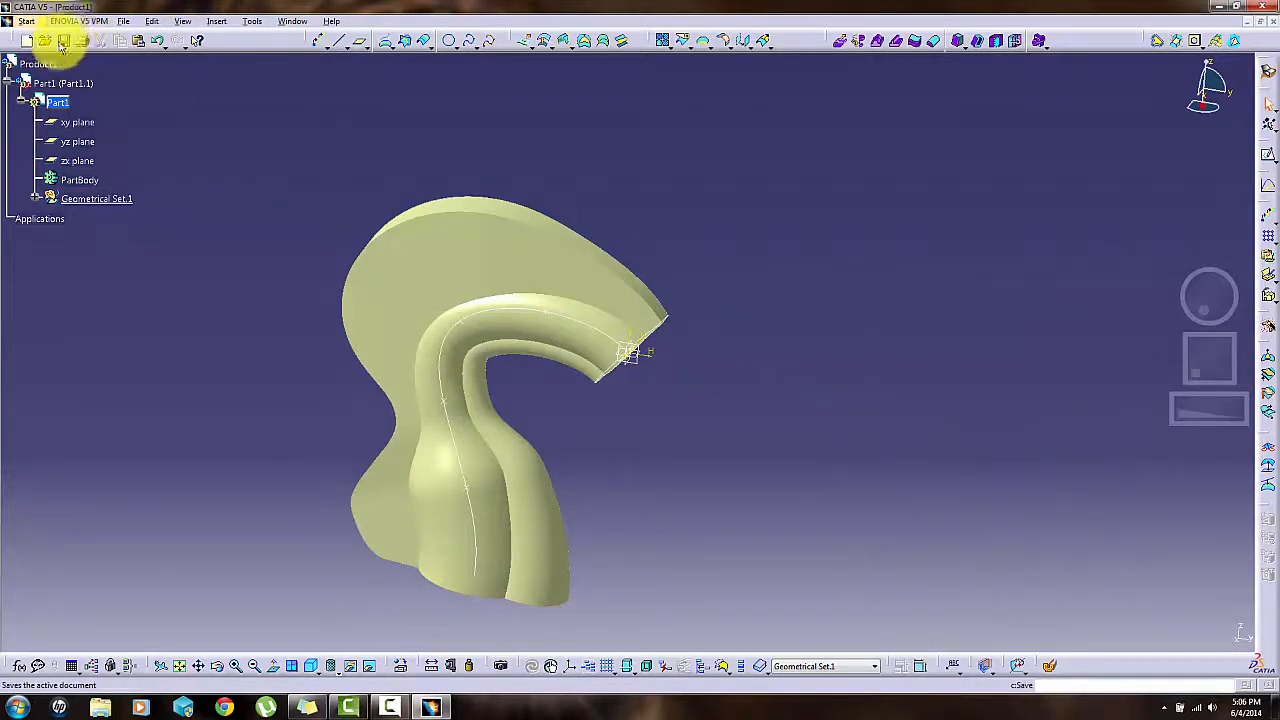
- Inspect how the profile of the swept surface varies from the beginning to the end of the guide curve
drag(1194, 320, 1154, 302)
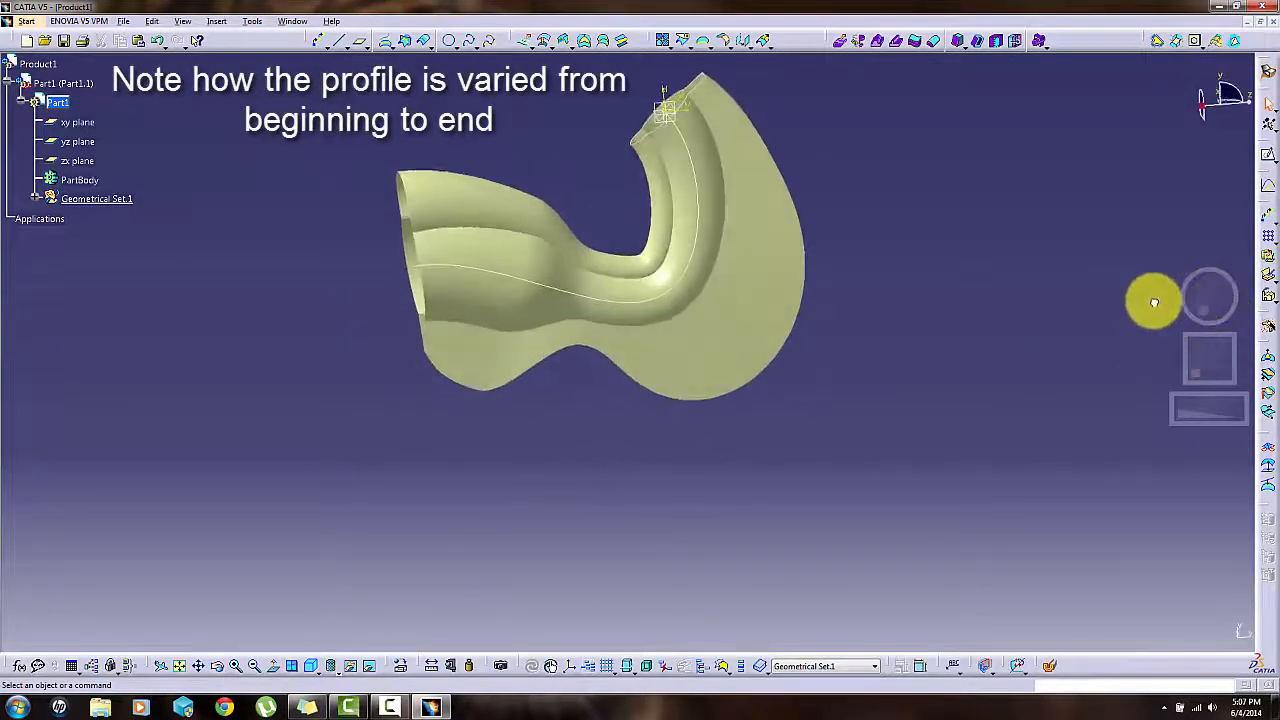
click(1191, 366)
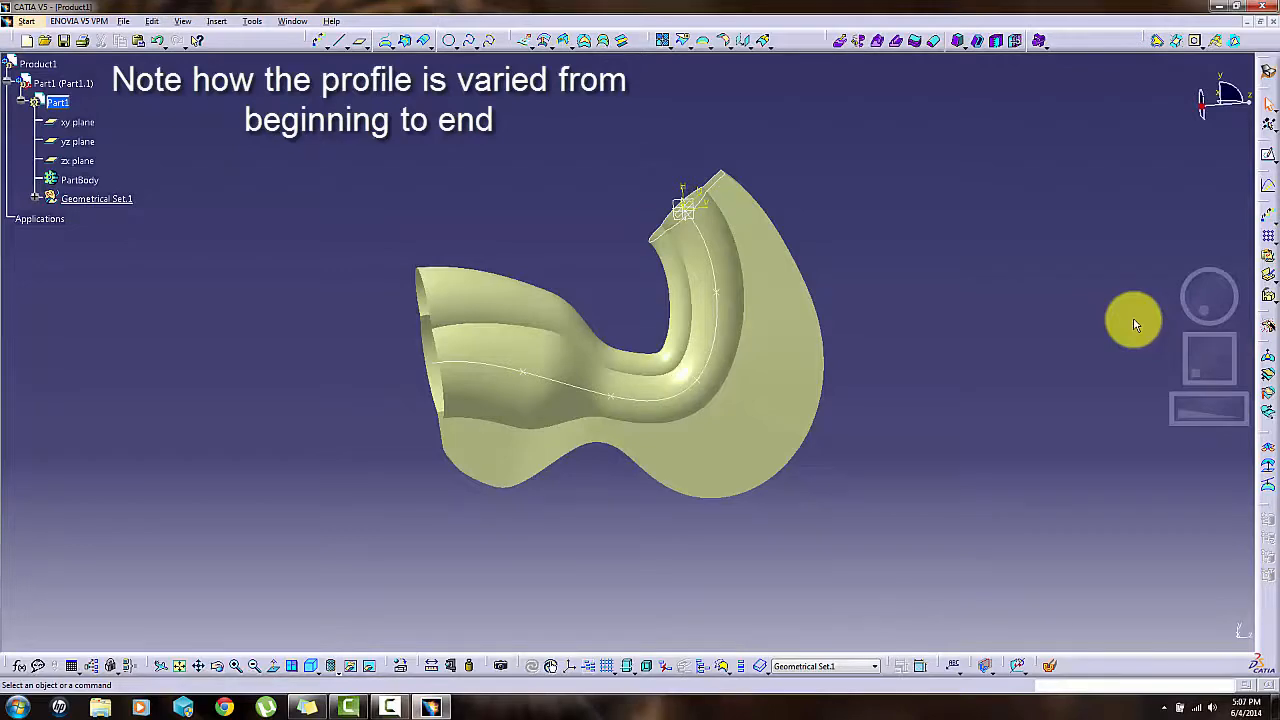
drag(1135, 322, 1187, 286)
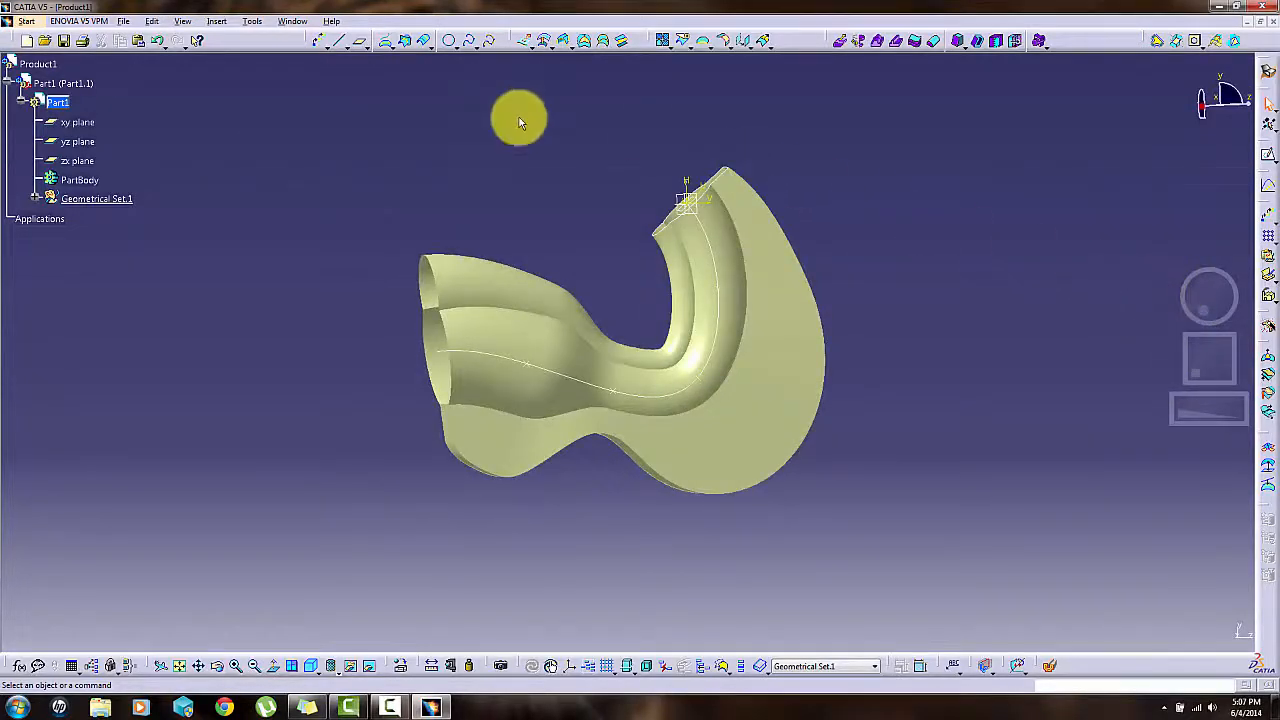